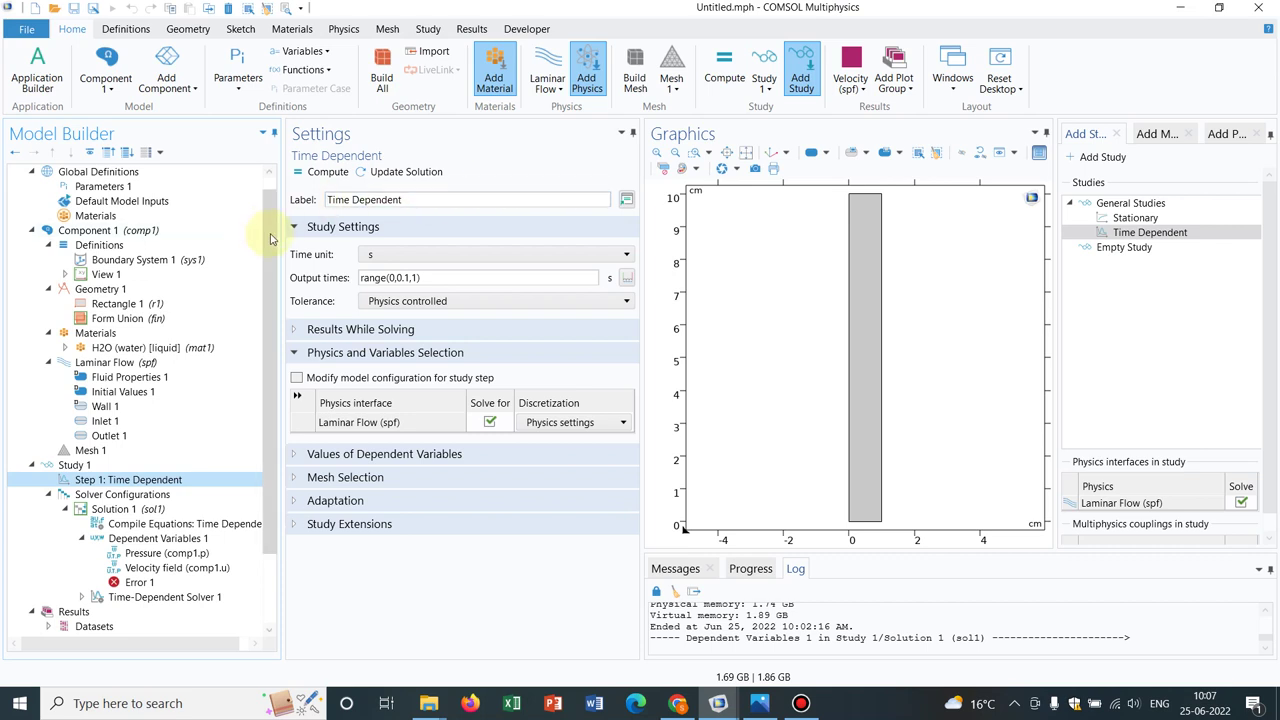
- Close the Add Material, Add Study and Add Physics panels and display the Laminar Flow (spf) settings
{"action": "scroll", "coordinate": [266, 234], "scroll_direction": "down", "scroll_amount": 2}
{"action": "scroll", "coordinate": [267, 200], "scroll_direction": "up", "scroll_amount": 3}
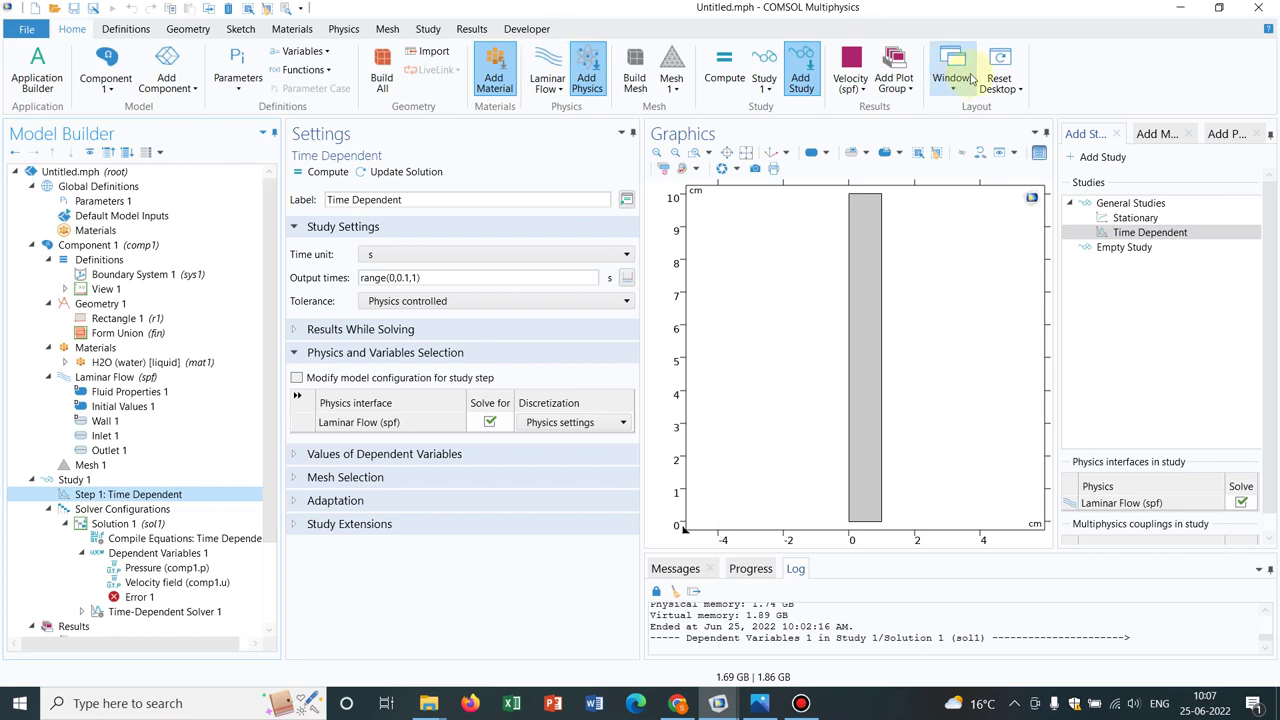
{"action": "left_click", "coordinate": [1119, 137]}
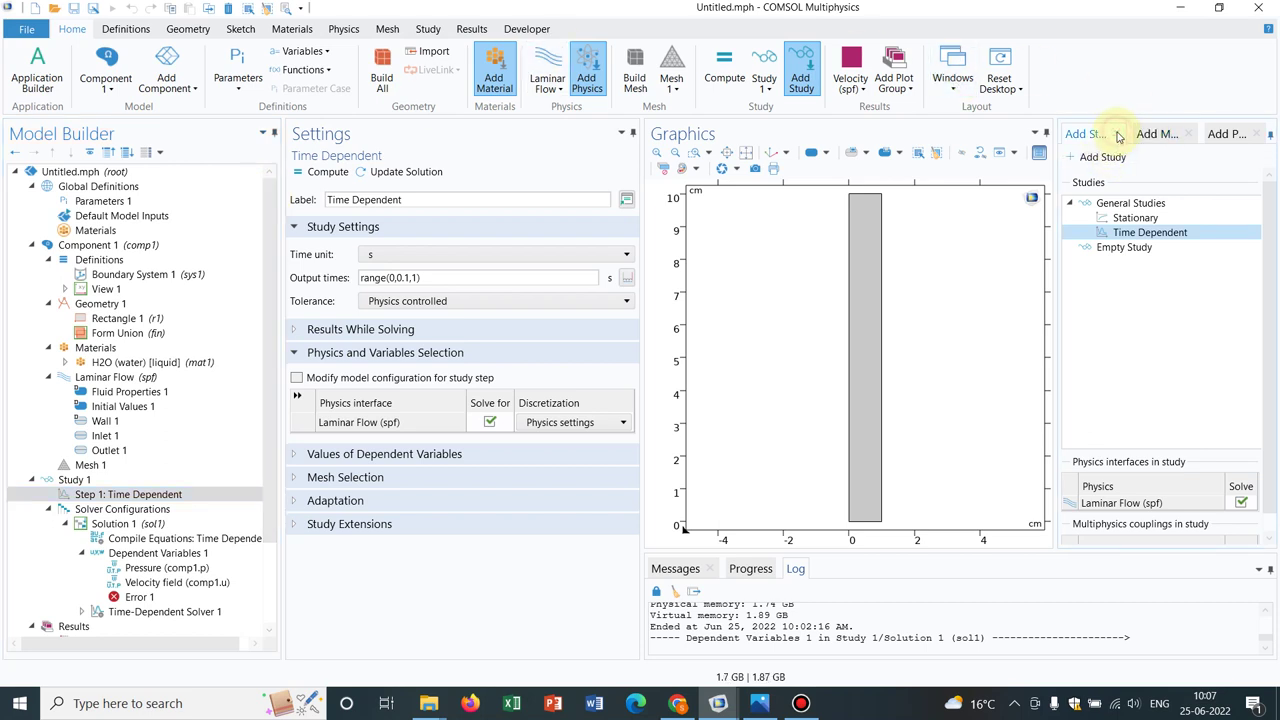
{"action": "left_click", "coordinate": [1190, 135]}
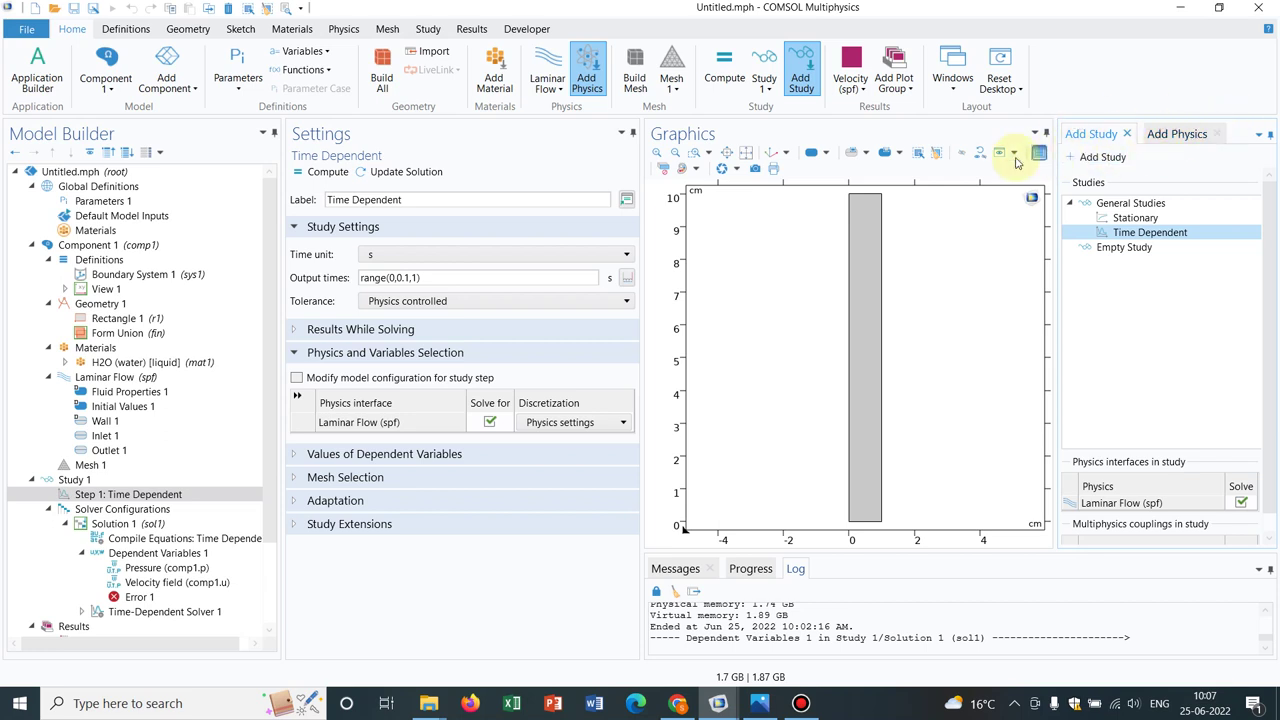
{"action": "left_click", "coordinate": [122, 378]}
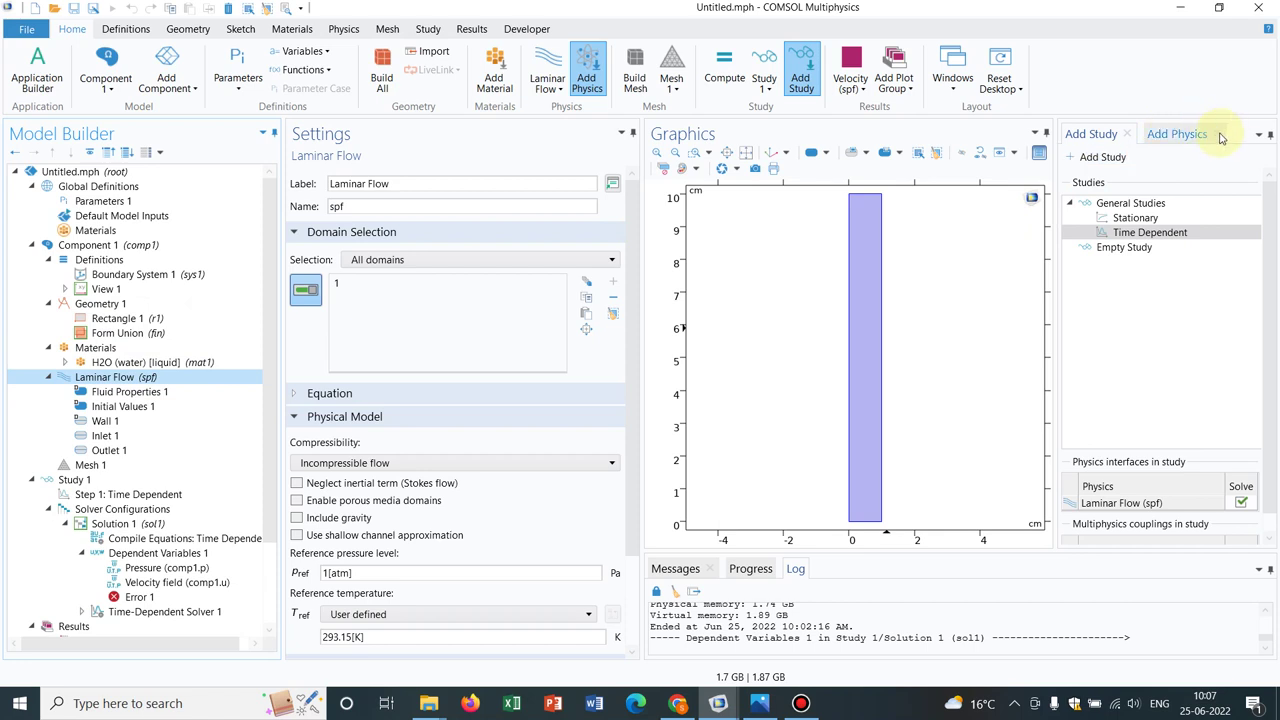
{"action": "left_click", "coordinate": [1150, 134]}
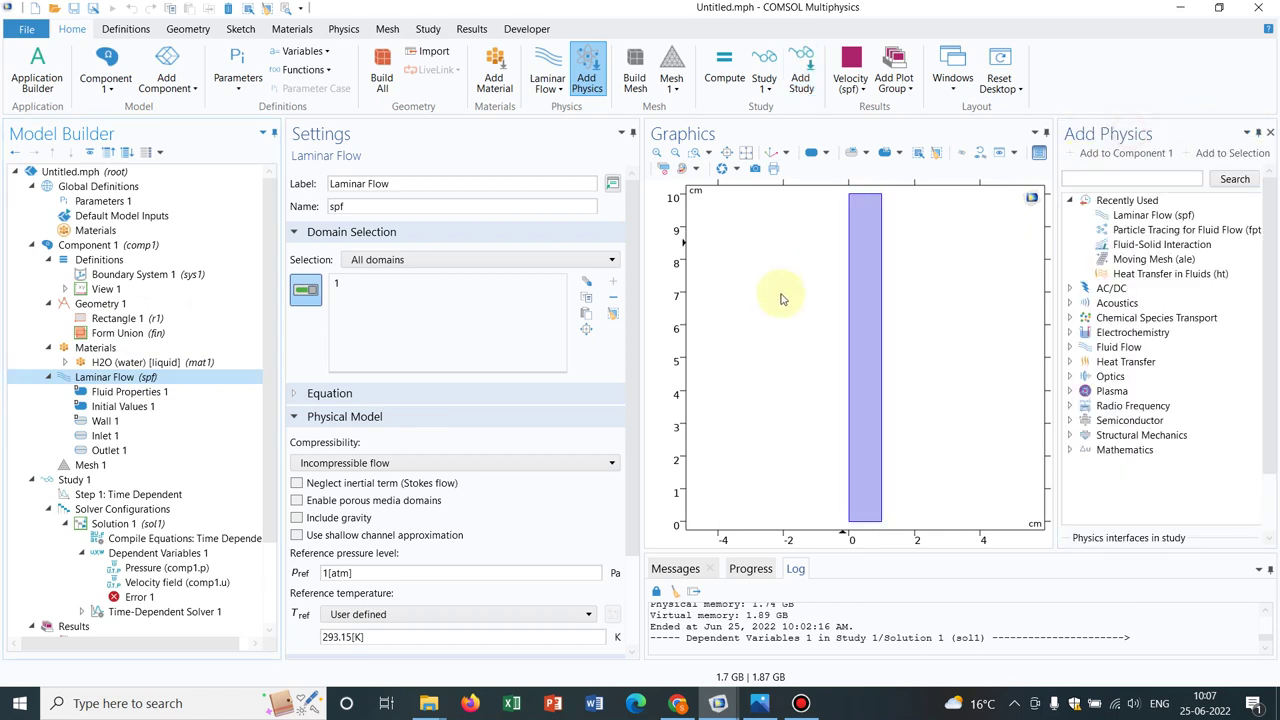
{"action": "left_click", "coordinate": [1270, 133]}
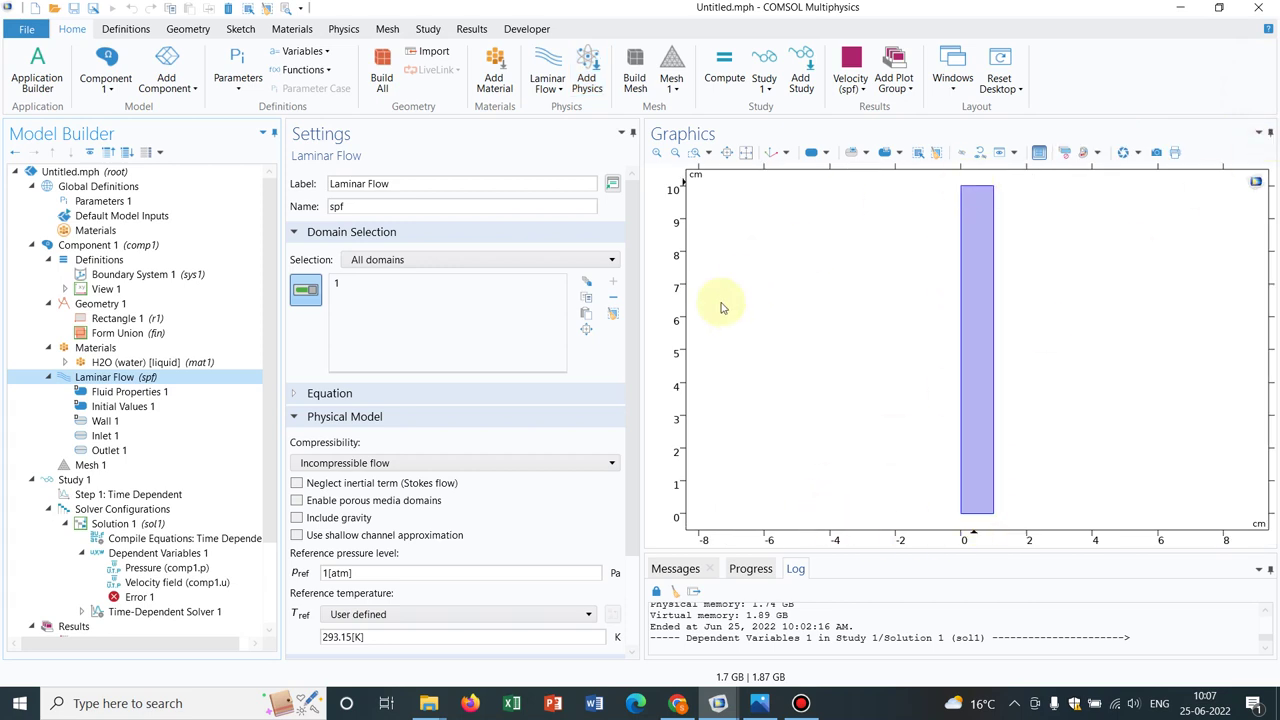
- Check the inlet pressure p0 and the outlet pressure condition in the boundary settings
{"action": "left_click", "coordinate": [136, 437]}
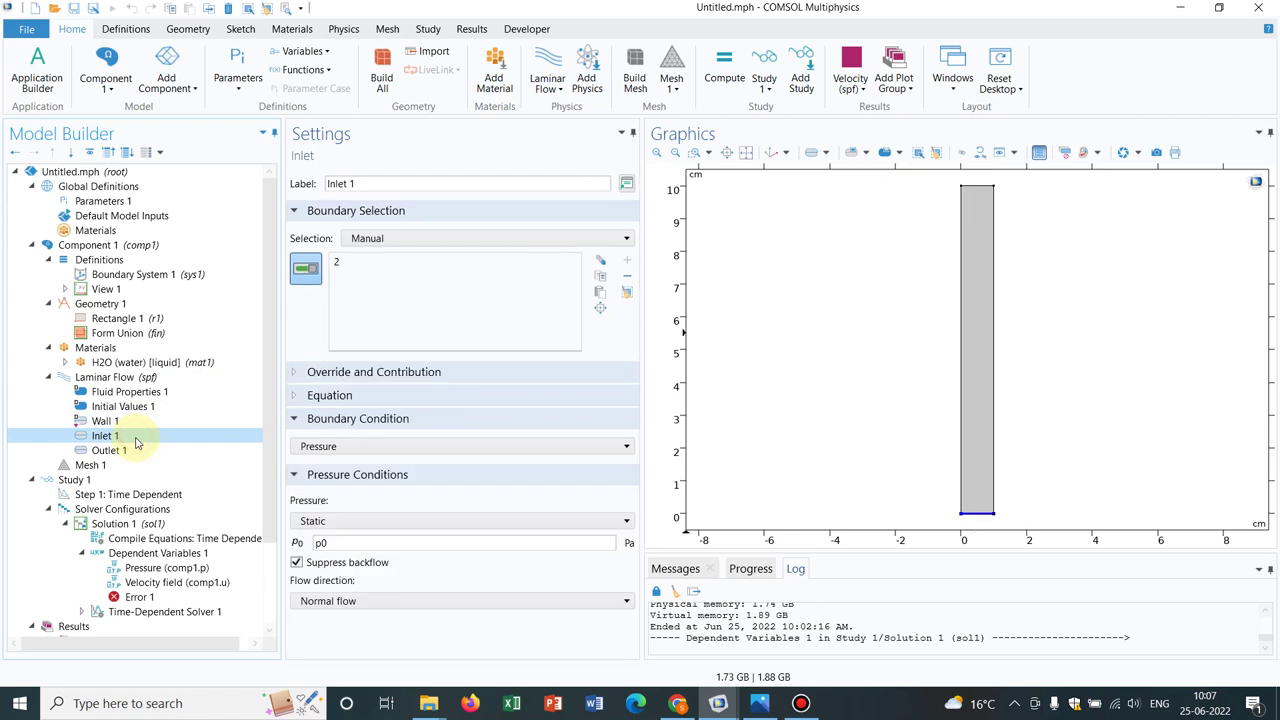
{"action": "left_click", "coordinate": [147, 377]}
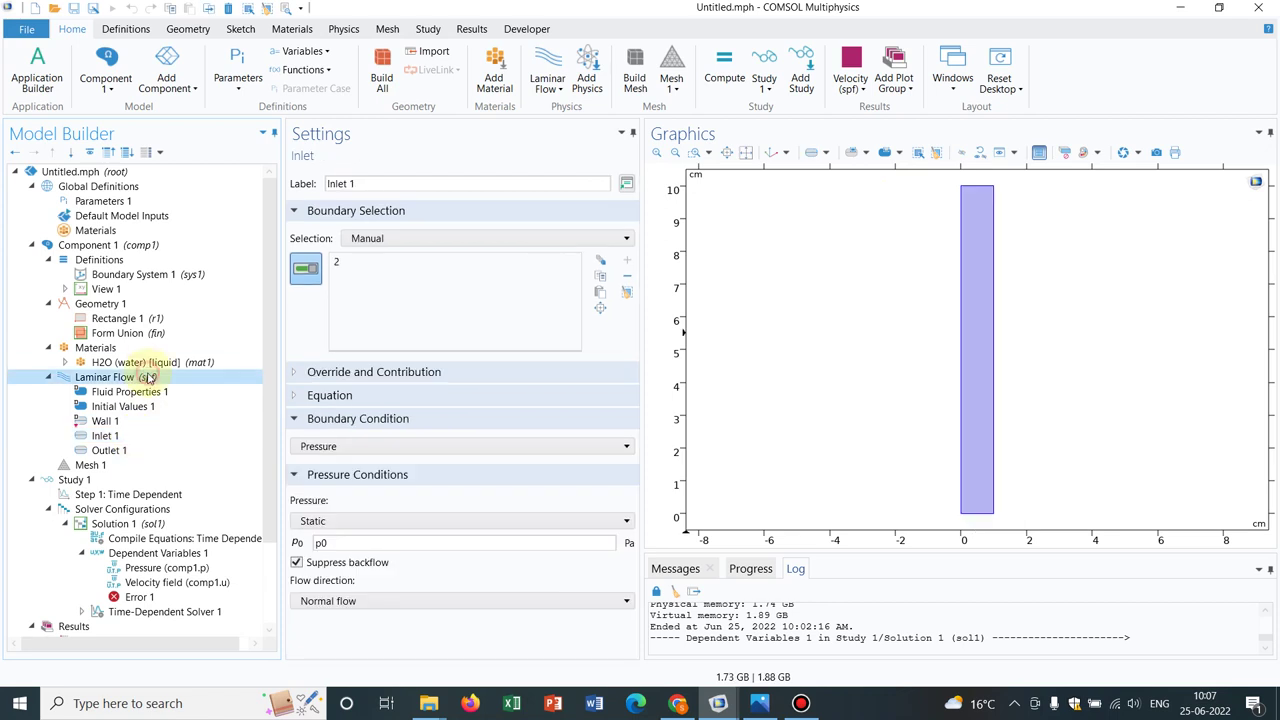
{"action": "left_click", "coordinate": [125, 438]}
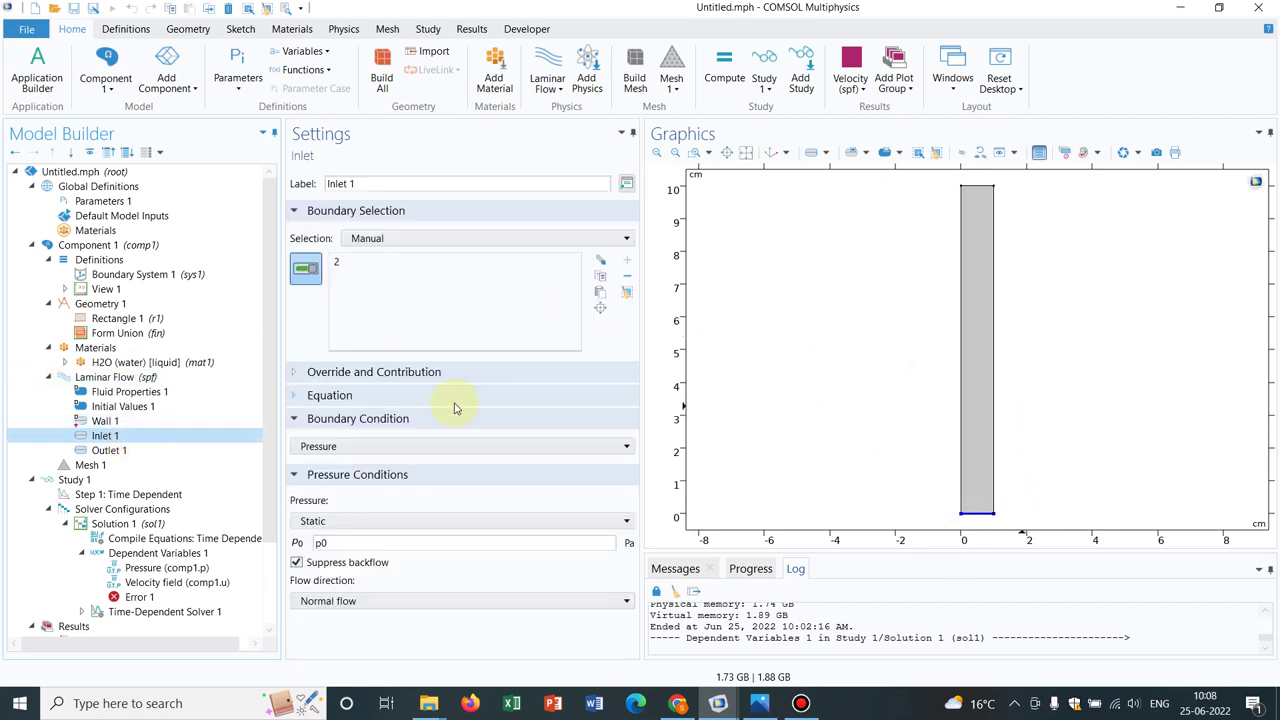
{"action": "left_click", "coordinate": [115, 450]}
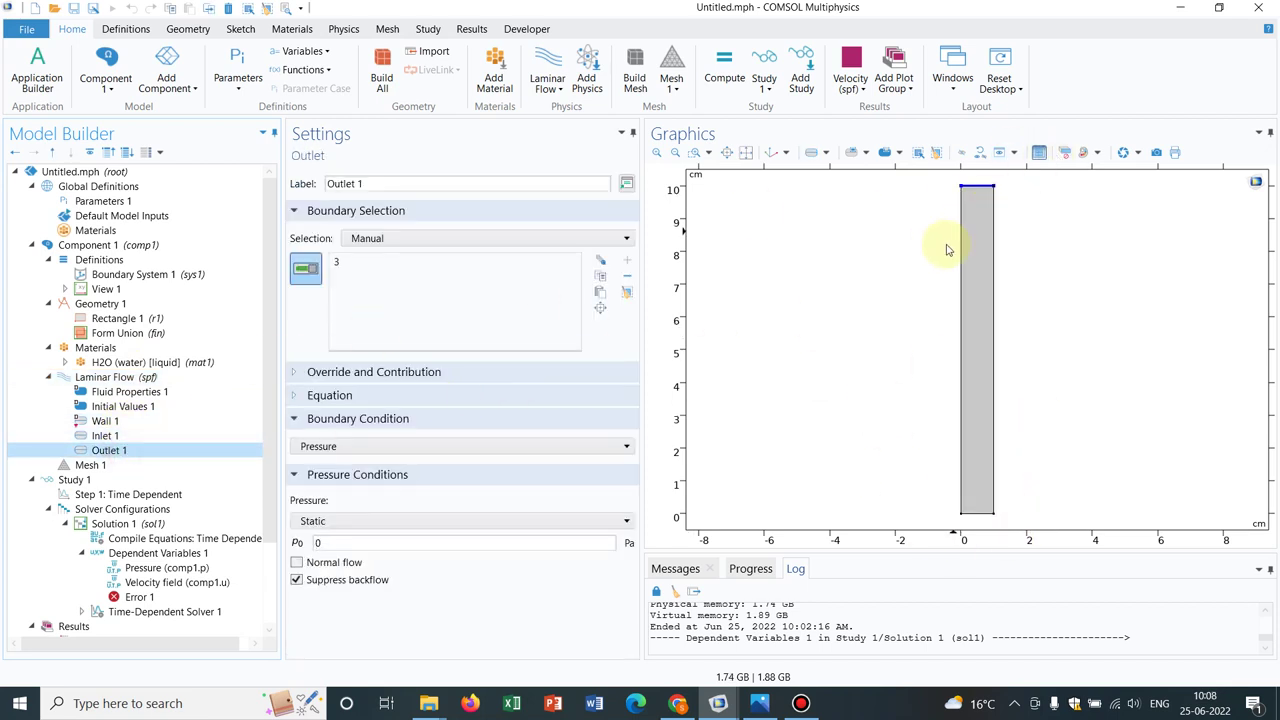
{"action": "left_click", "coordinate": [106, 436]}
{"action": "left_click", "coordinate": [320, 542]}
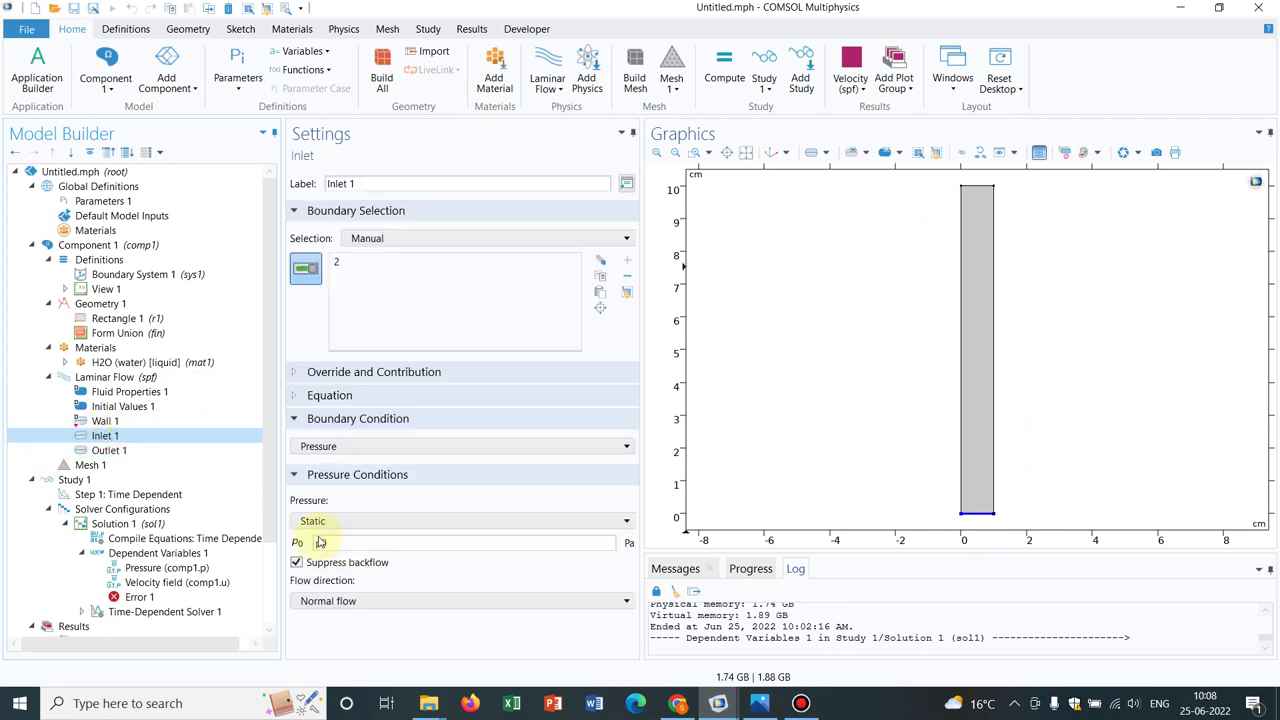
{"action": "left_click", "coordinate": [323, 542]}
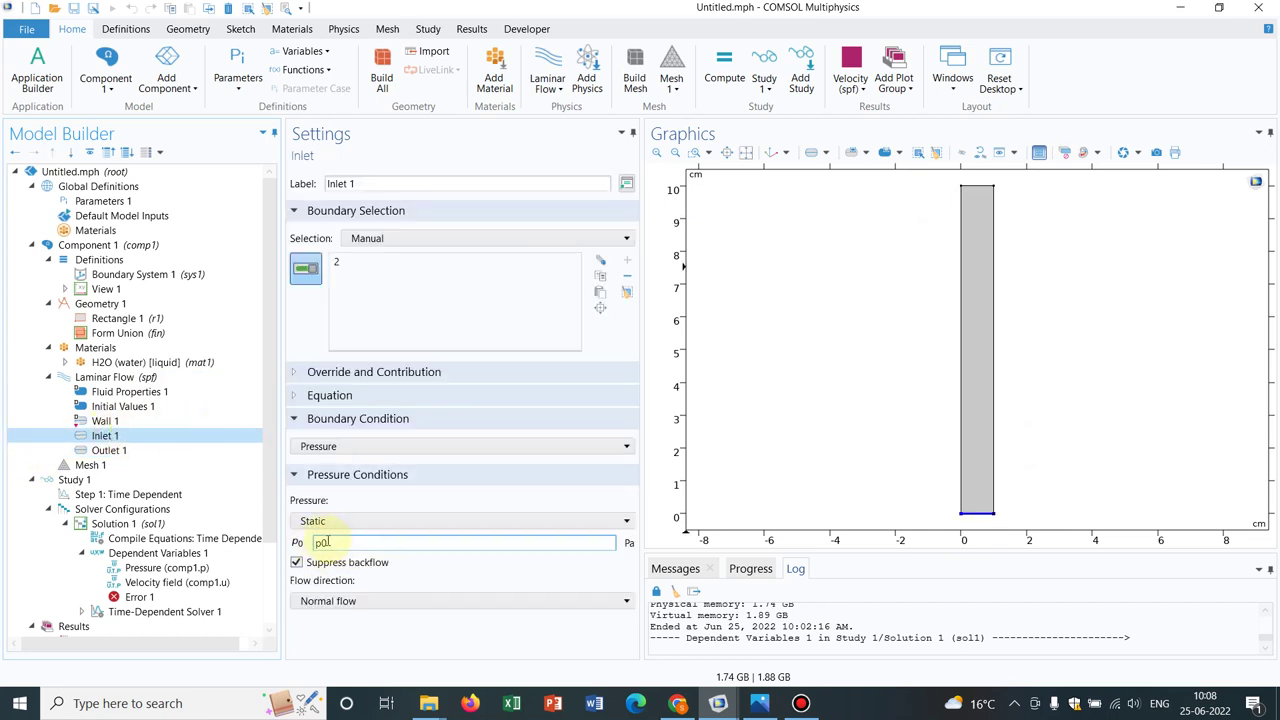
- Review parameters p0 and p, the initial pressure p/y, then the water material's properties
{"action": "left_click", "coordinate": [116, 203]}
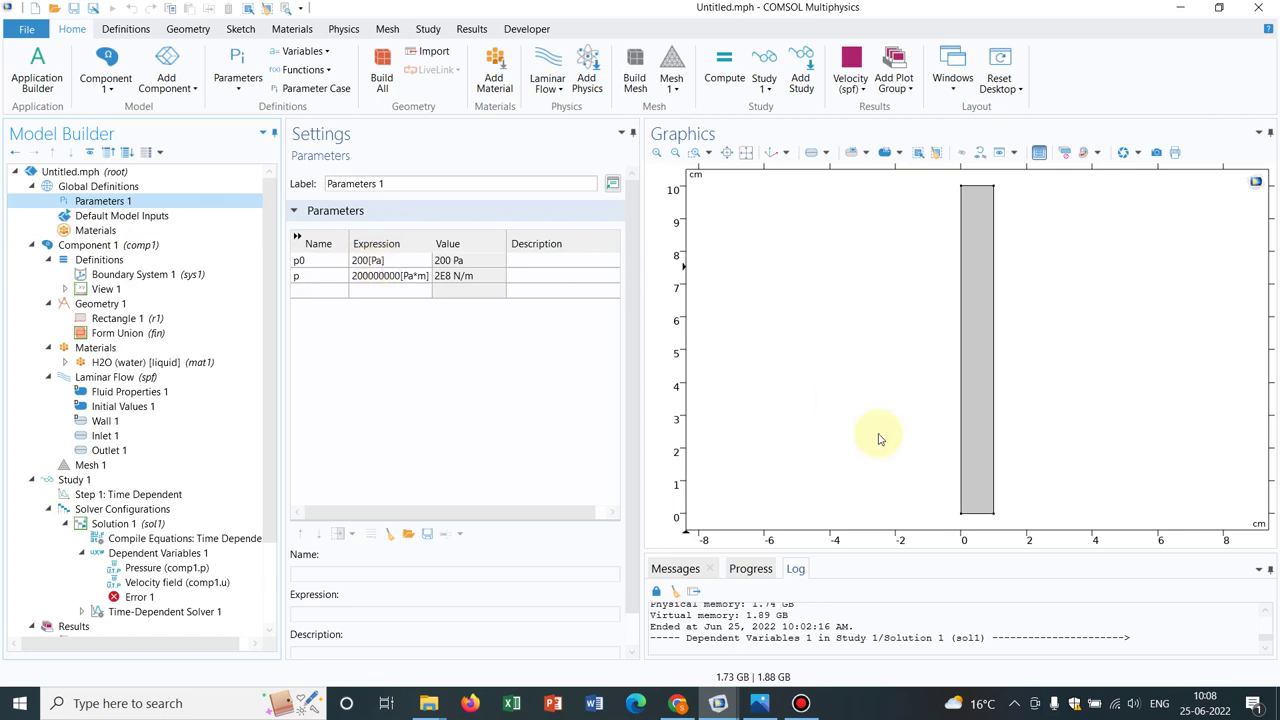
{"action": "left_click", "coordinate": [110, 451]}
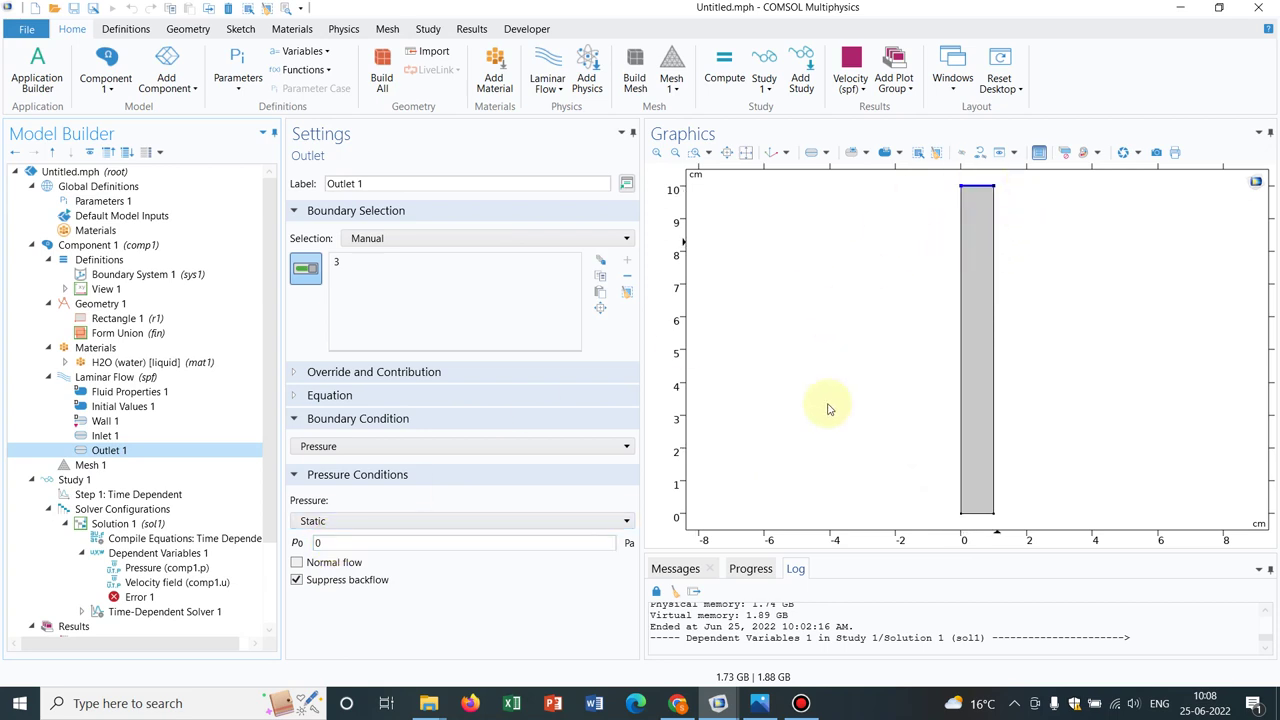
{"action": "left_click", "coordinate": [145, 414]}
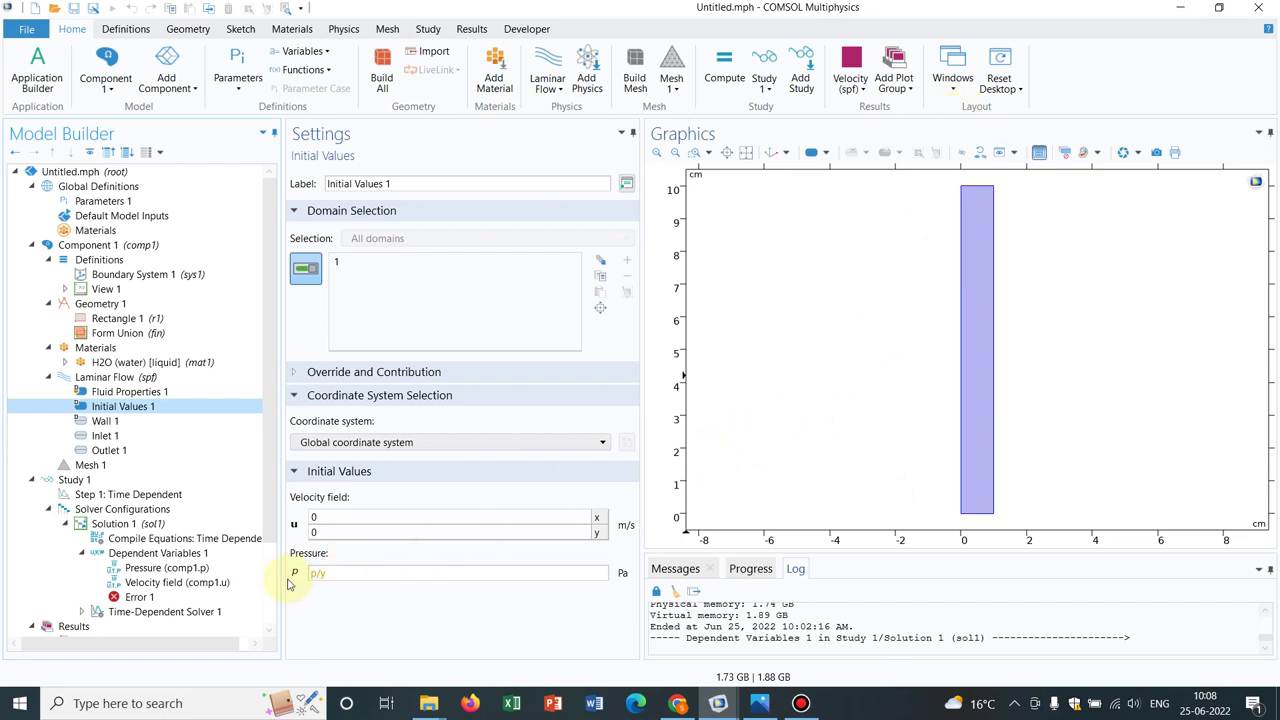
{"action": "left_click", "coordinate": [362, 572]}
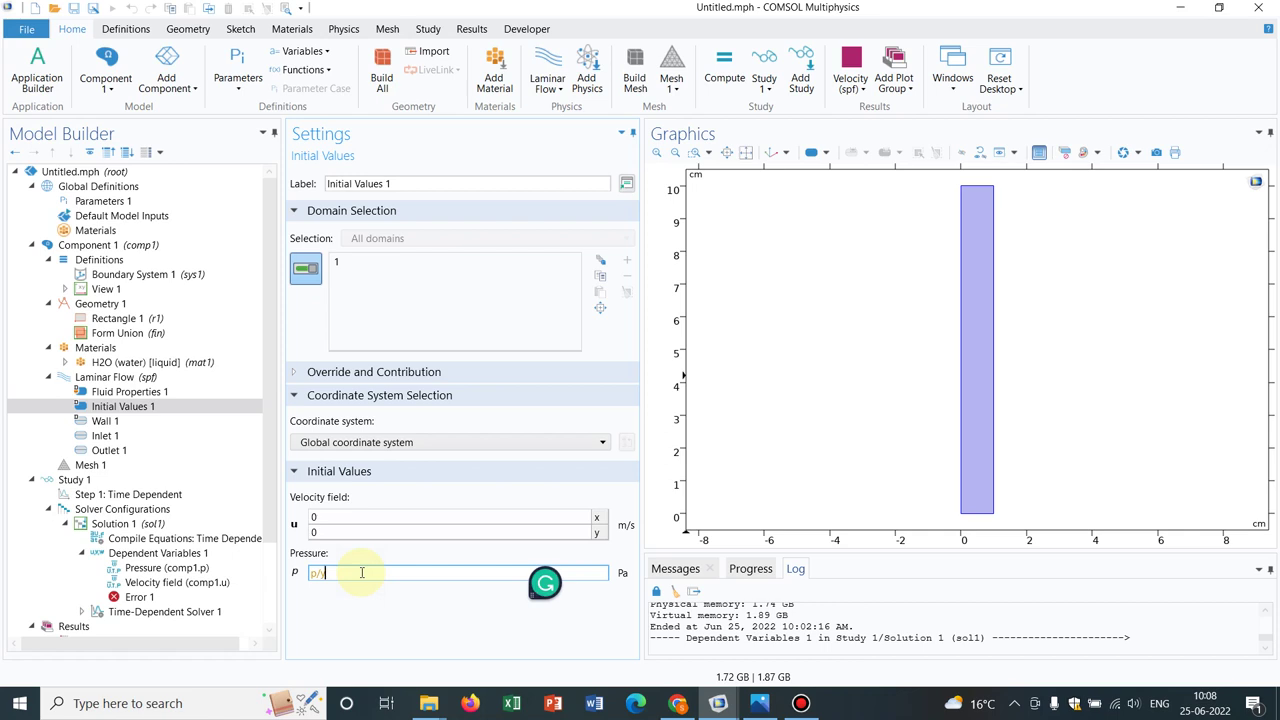
{"action": "left_click", "coordinate": [128, 437]}
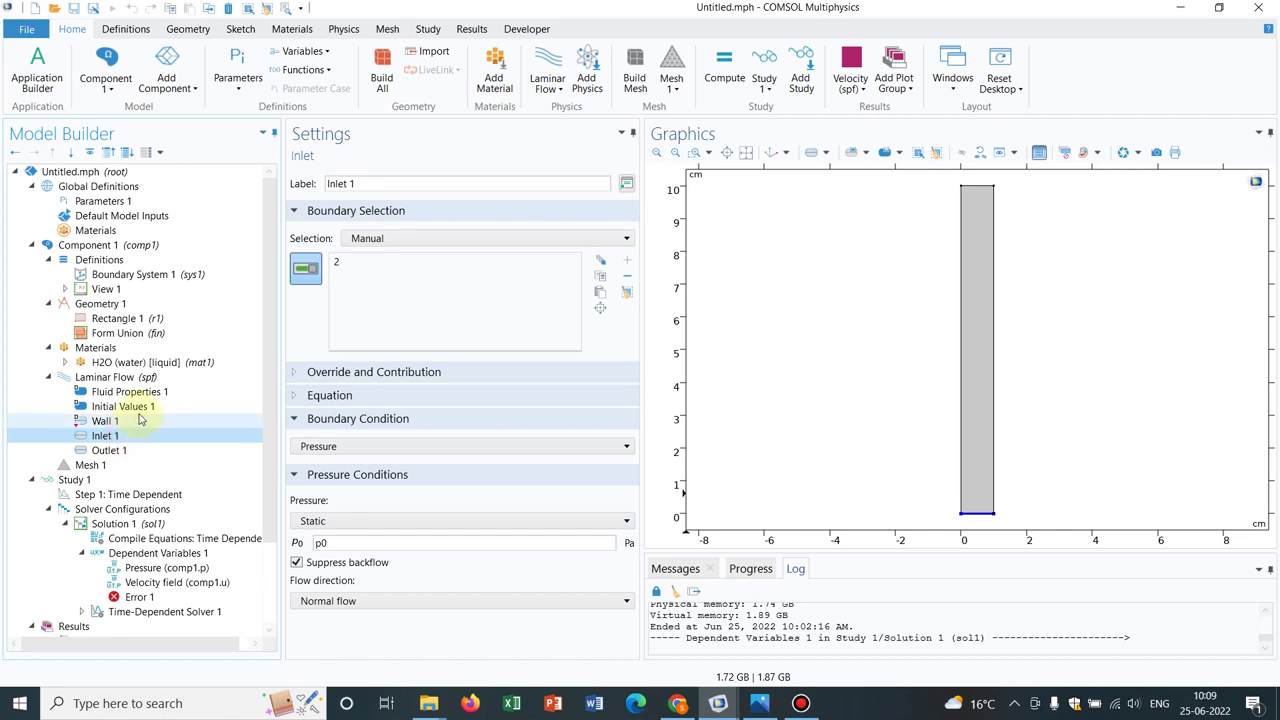
{"action": "left_click", "coordinate": [152, 363]}
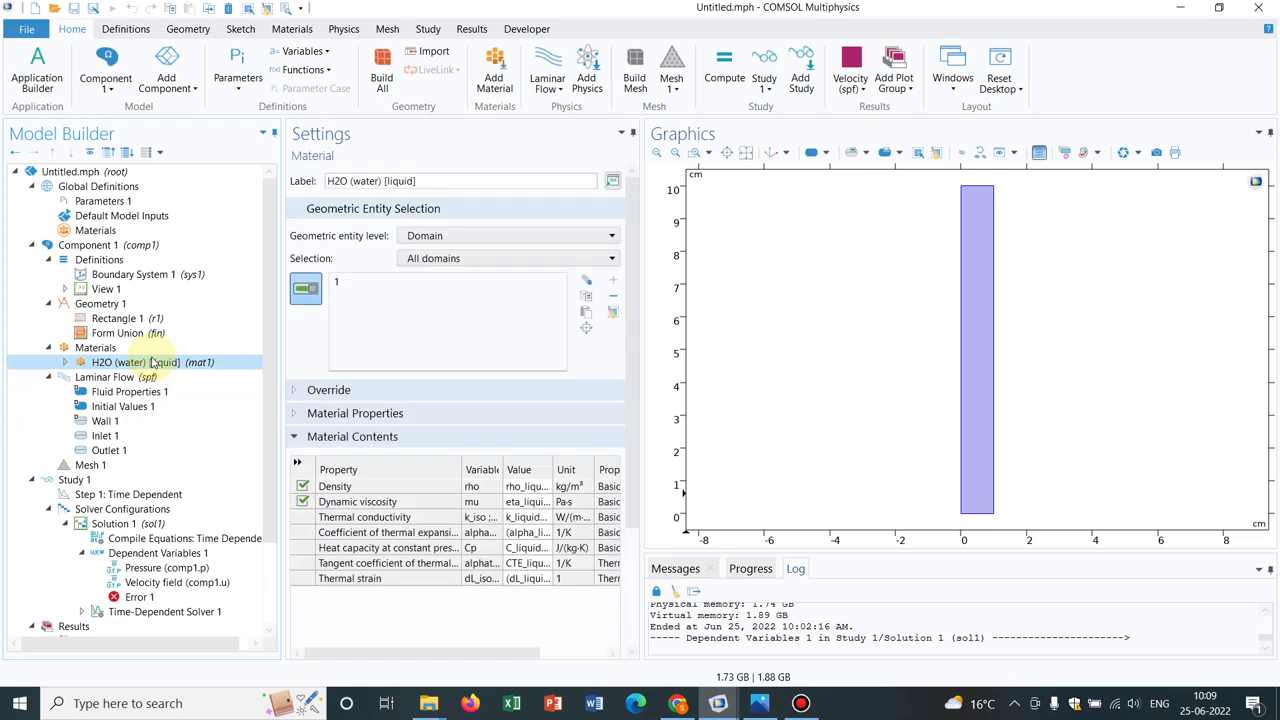
- Compute the Time Dependent study and dismiss the division-by-zero error from p/y
{"action": "left_click", "coordinate": [143, 495]}
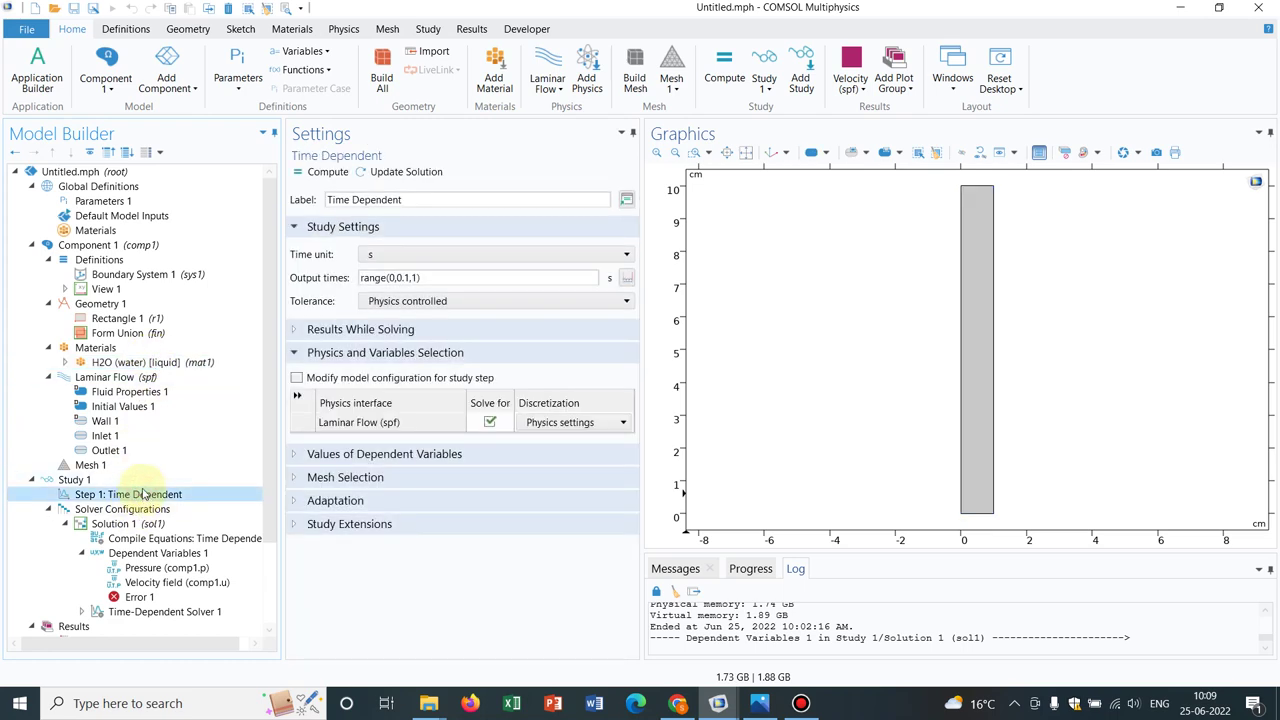
{"action": "left_click", "coordinate": [318, 174]}
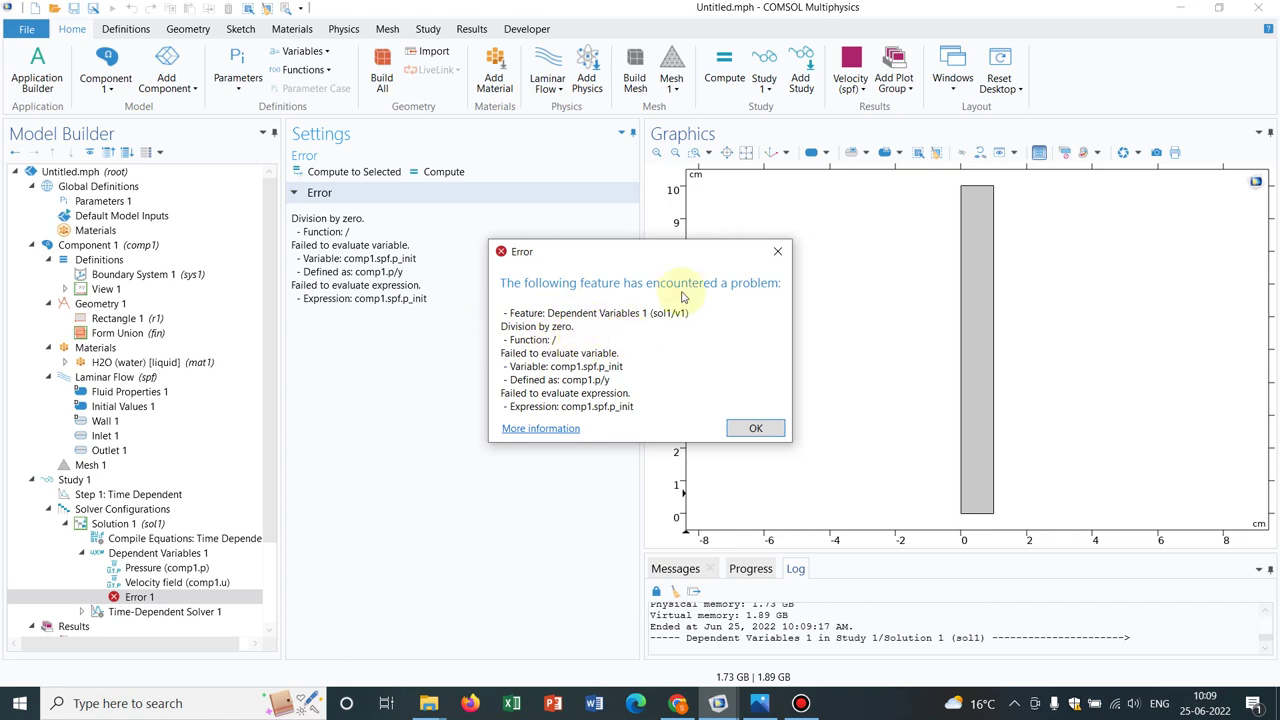
{"action": "left_click", "coordinate": [779, 252]}
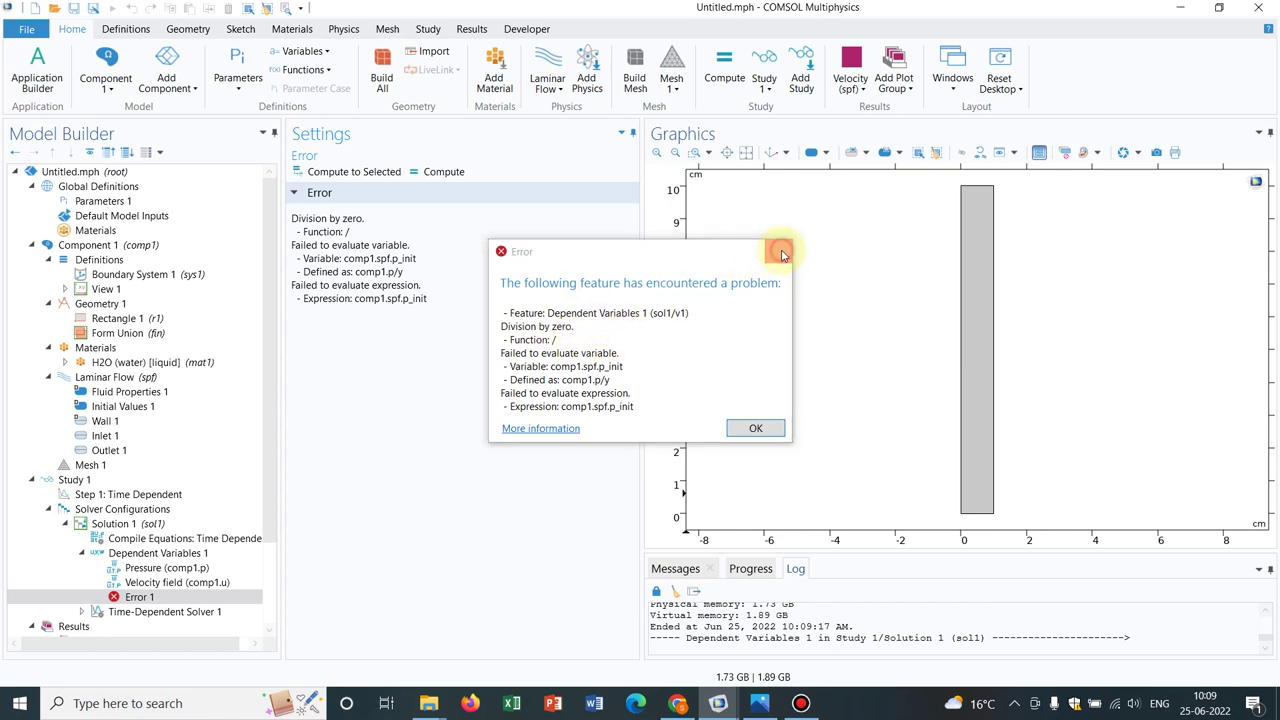
- Select the p/y expression in the Initial Values pressure field
{"action": "left_click", "coordinate": [139, 410]}
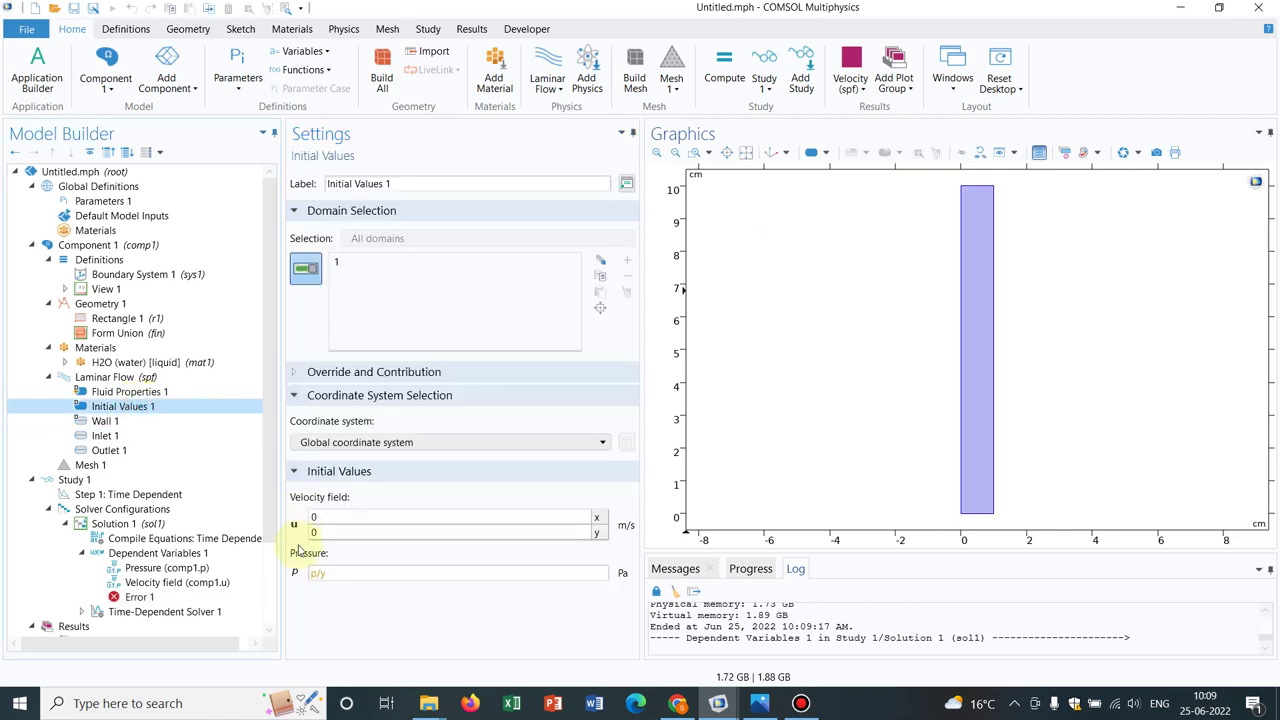
{"action": "left_click", "coordinate": [340, 576]}
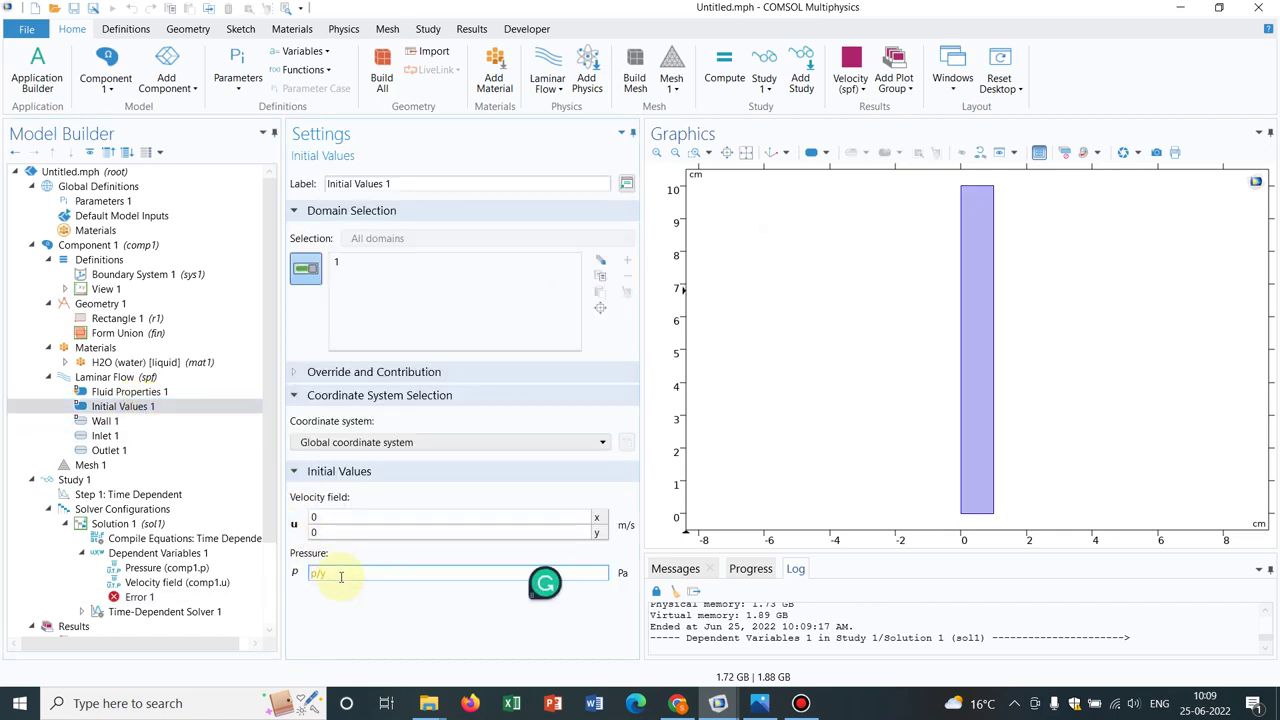
{"action": "left_click_drag", "start_coordinate": [306, 573], "coordinate": [330, 573]}
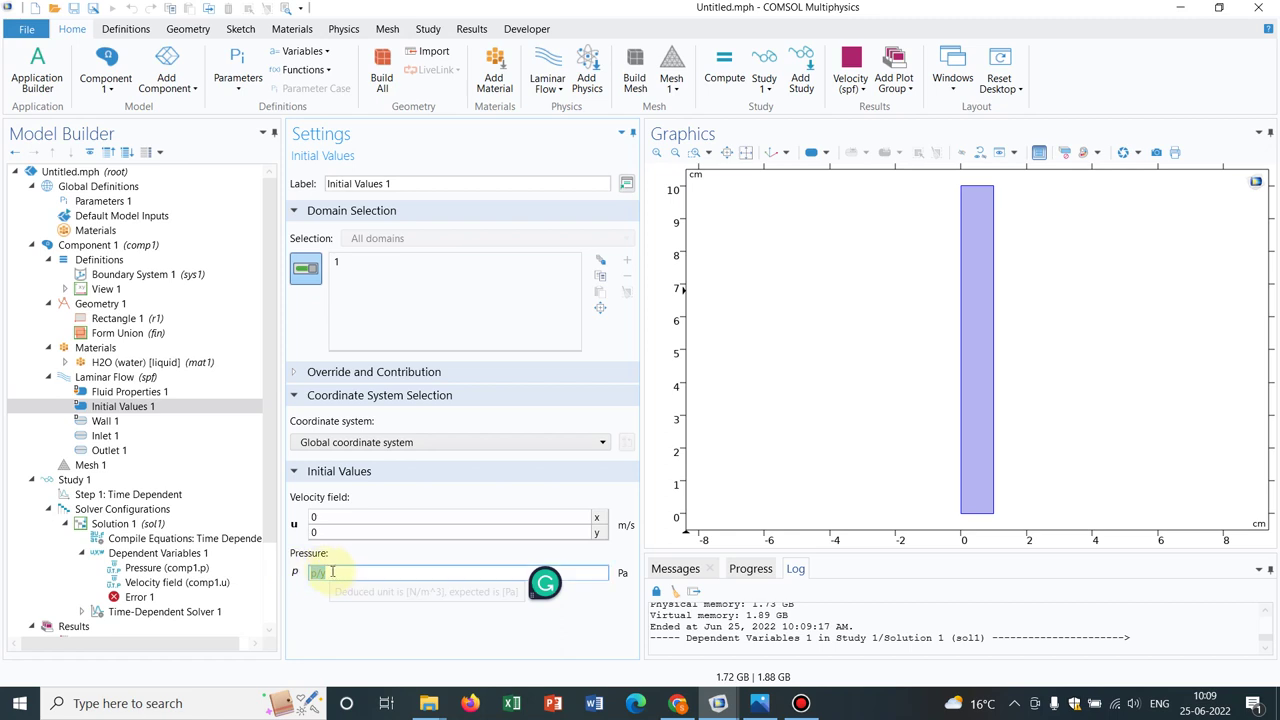
{"action": "left_click", "coordinate": [796, 421]}
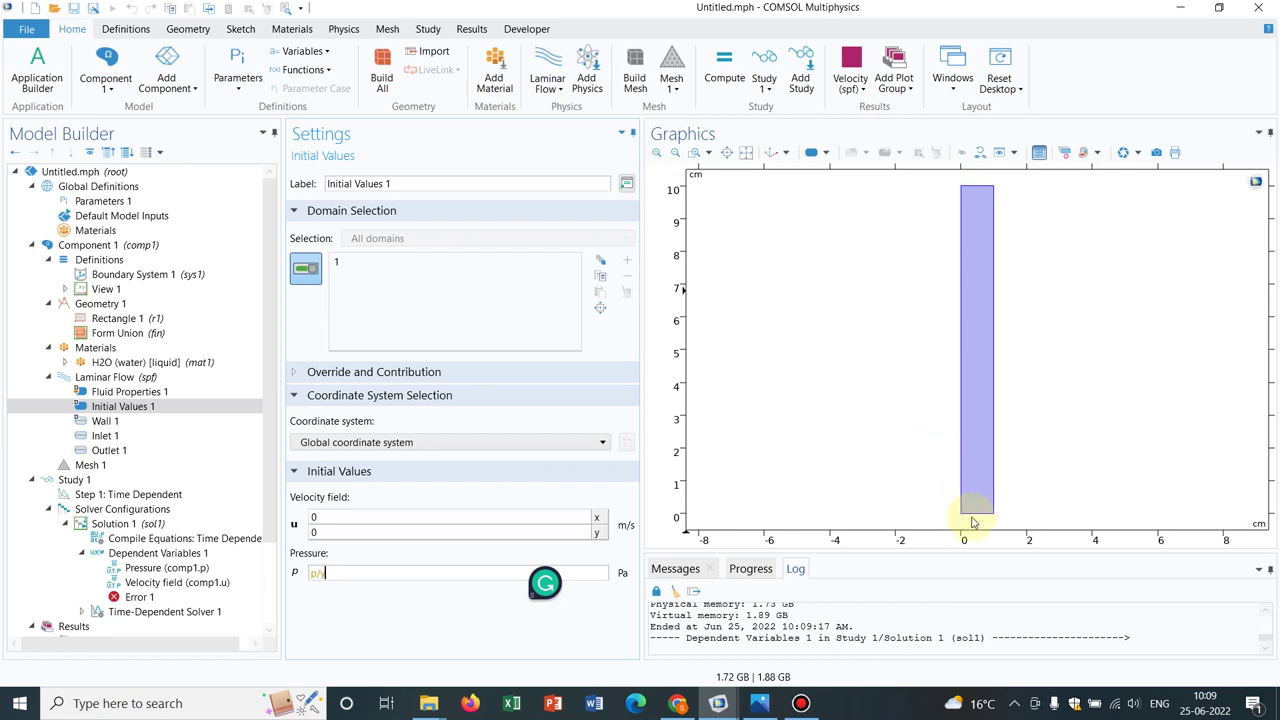
{"action": "left_click", "coordinate": [316, 570]}
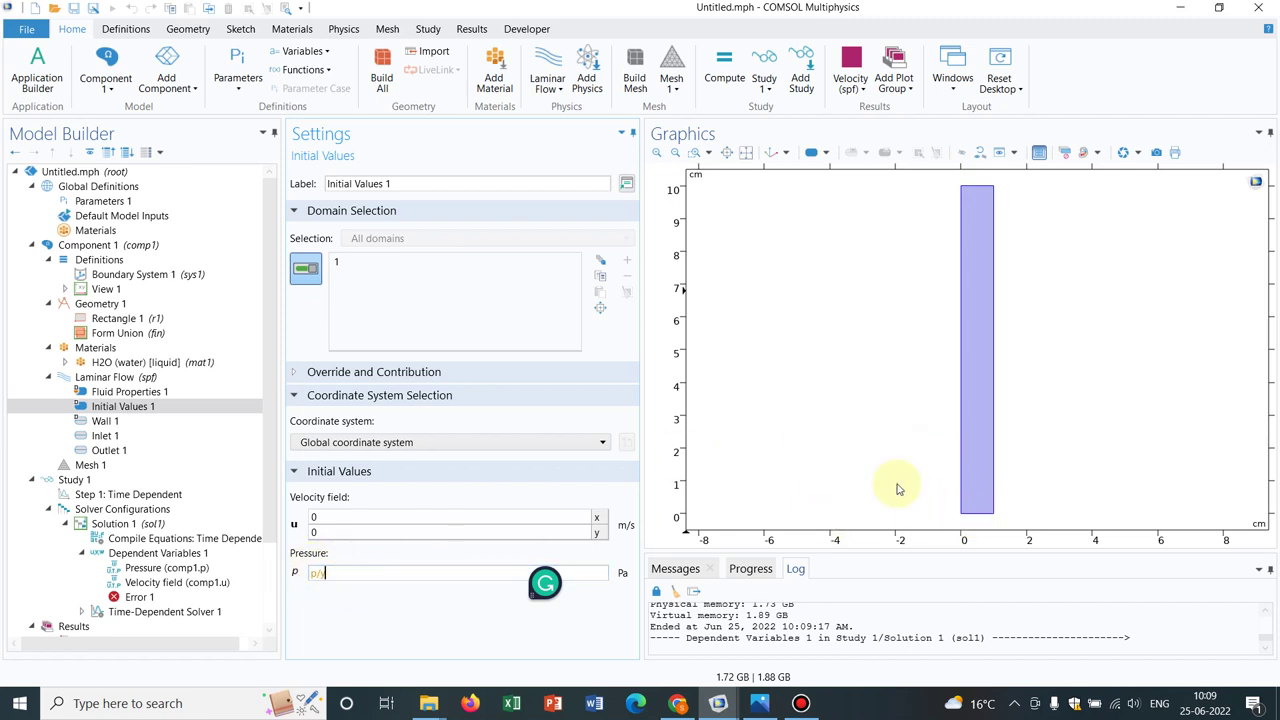
- Cross-check parameters p0 and p and the inlet pressure, then return to the pressure field
{"action": "mouse_move", "coordinate": [320, 587]}
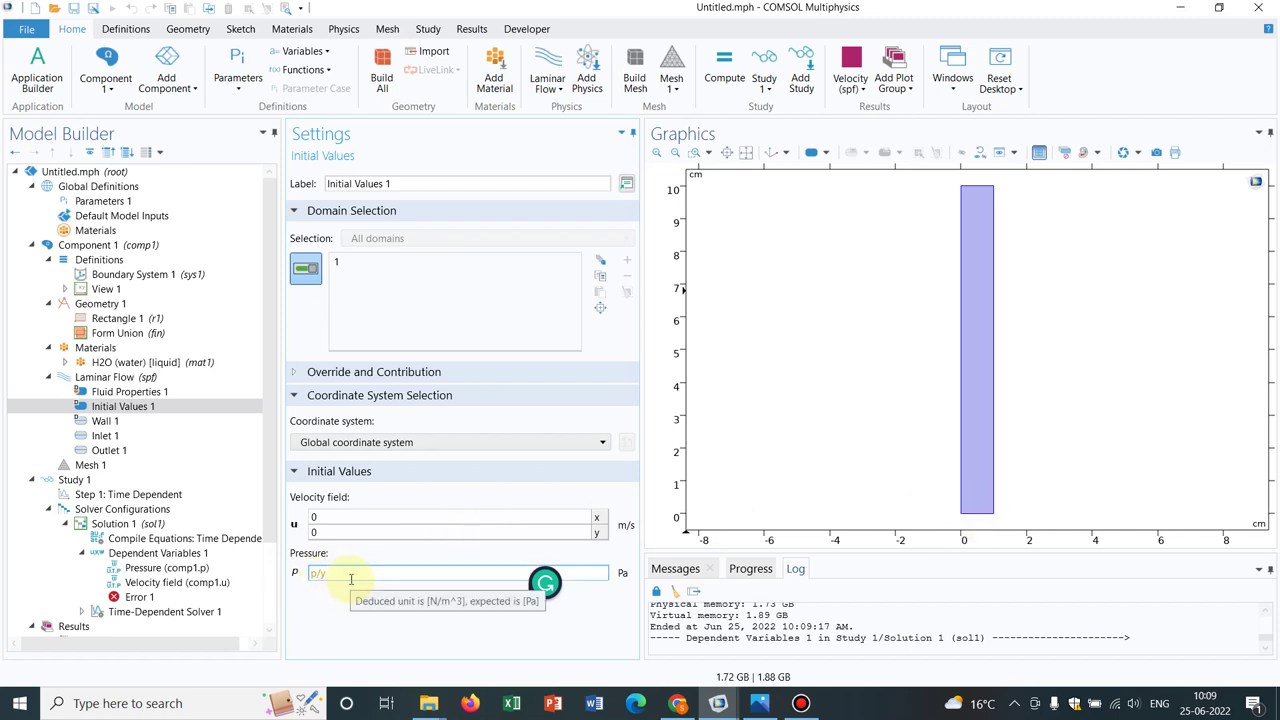
{"action": "left_click", "coordinate": [100, 201]}
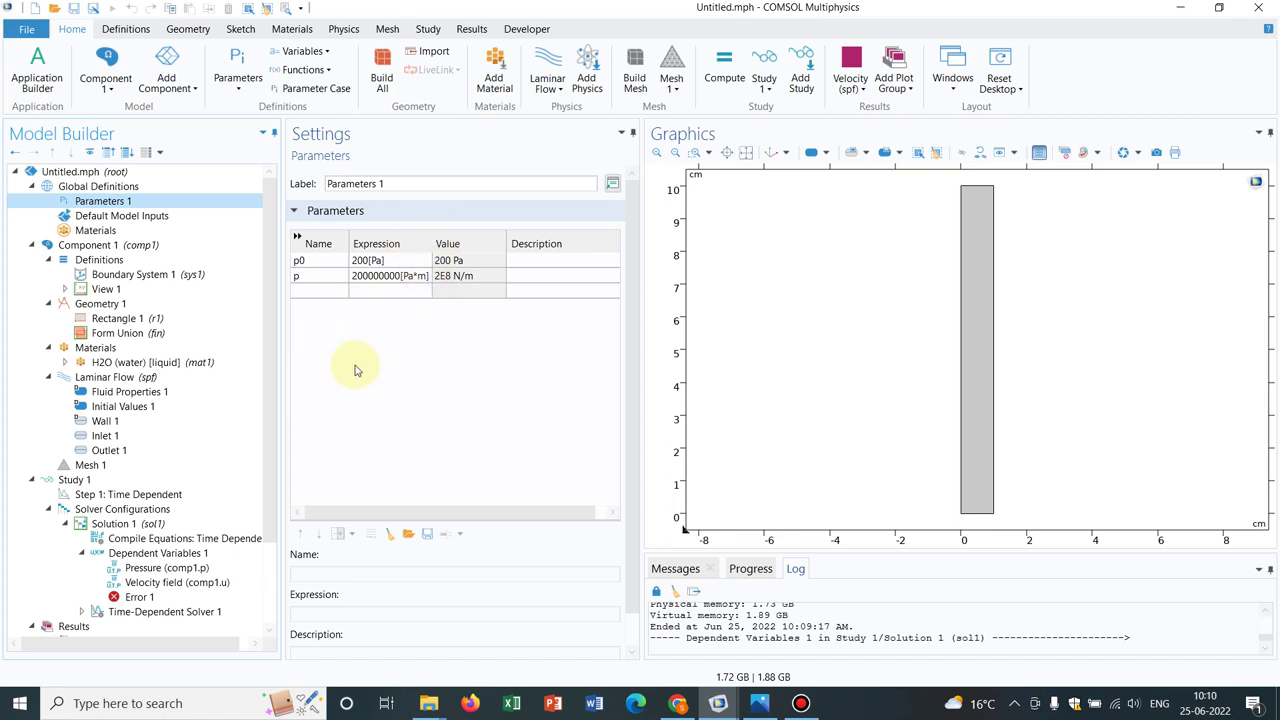
{"action": "left_click", "coordinate": [106, 436]}
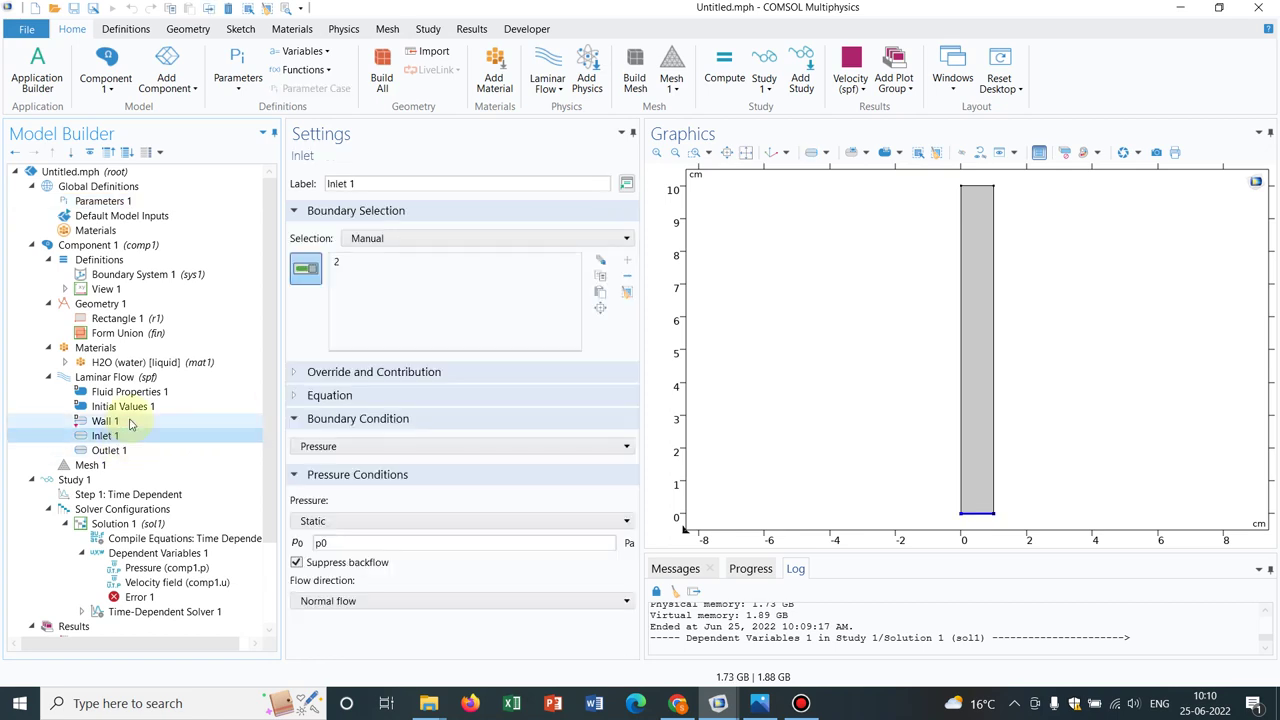
{"action": "left_click", "coordinate": [122, 407]}
{"action": "left_click", "coordinate": [348, 574]}
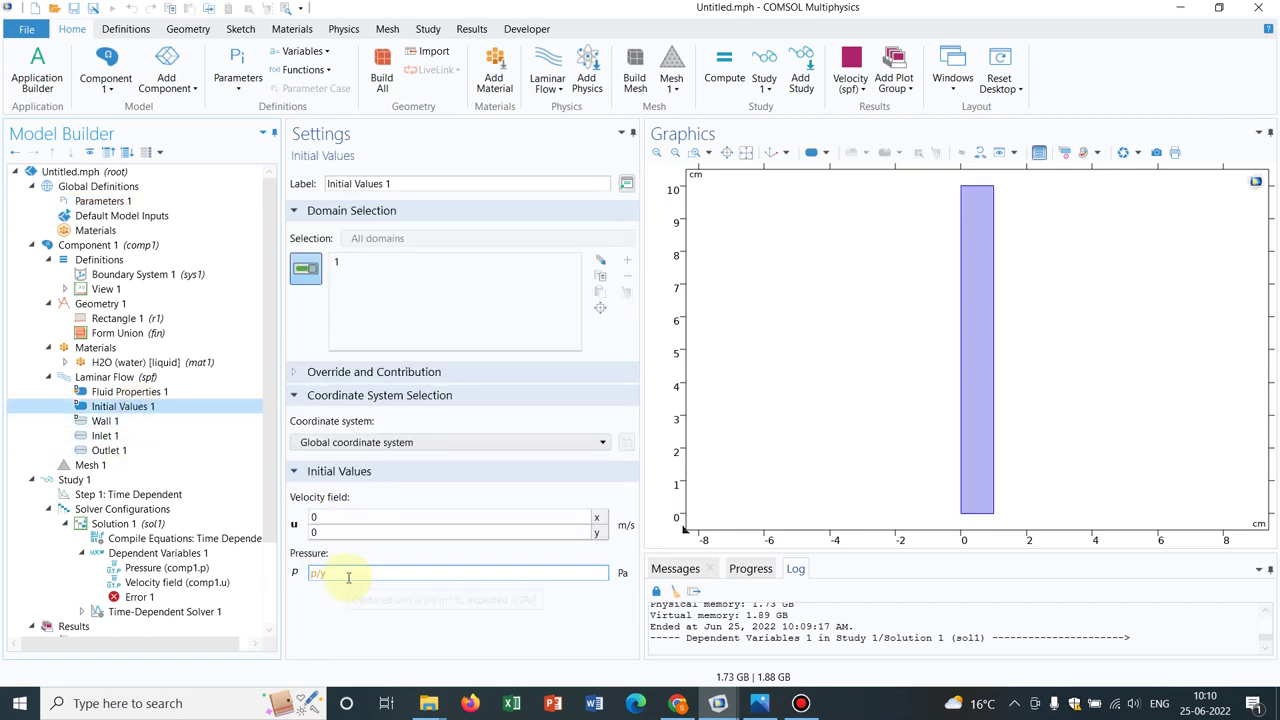
{"action": "left_click", "coordinate": [1029, 557]}
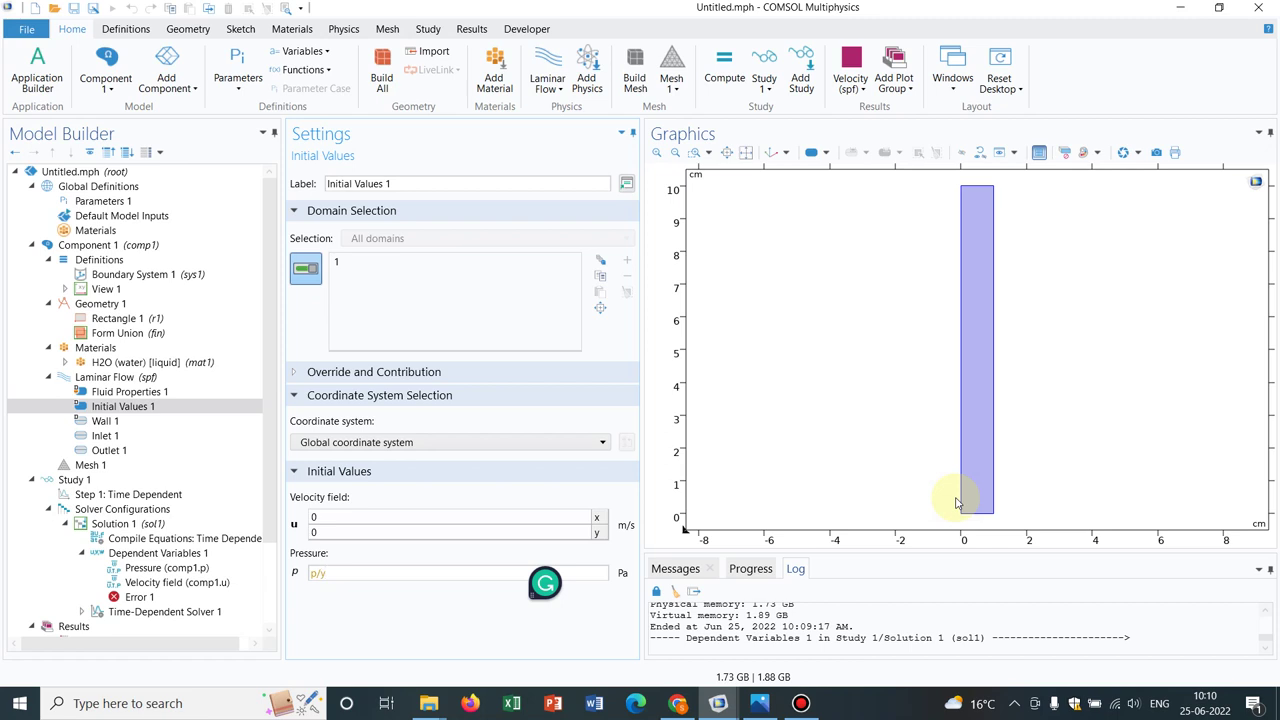
- Replace the initial pressure with if(y<2,p0,p/y) and recheck p0 = 200[Pa], p = 200000000[Pa*m]
{"action": "key", "text": "BackSpace"}
{"action": "key", "text": "BackSpace"}
{"action": "key", "text": "BackSpace"}
{"action": "type", "text": "if(y<2,p0,p/y)"}
{"action": "key", "text": "Left"}
{"action": "key", "text": "Left"}
{"action": "key", "text": "Left"}
{"action": "key", "text": "Left"}
{"action": "key", "text": "Left"}
{"action": "key", "text": "Left"}
{"action": "key", "text": "Left"}
{"action": "key", "text": "Left"}
{"action": "key", "text": "Left"}
{"action": "key", "text": "Left"}
{"action": "key", "text": "Left"}
{"action": "left_click", "coordinate": [418, 570]}
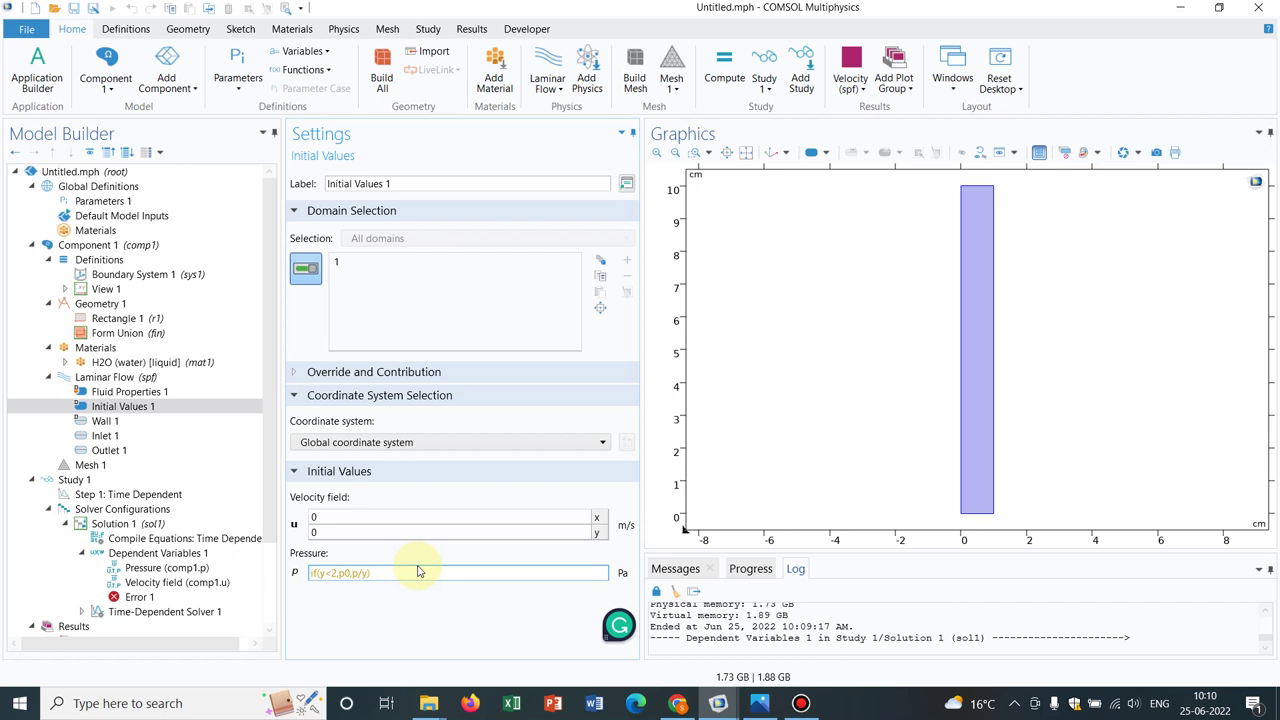
{"action": "left_click", "coordinate": [341, 575]}
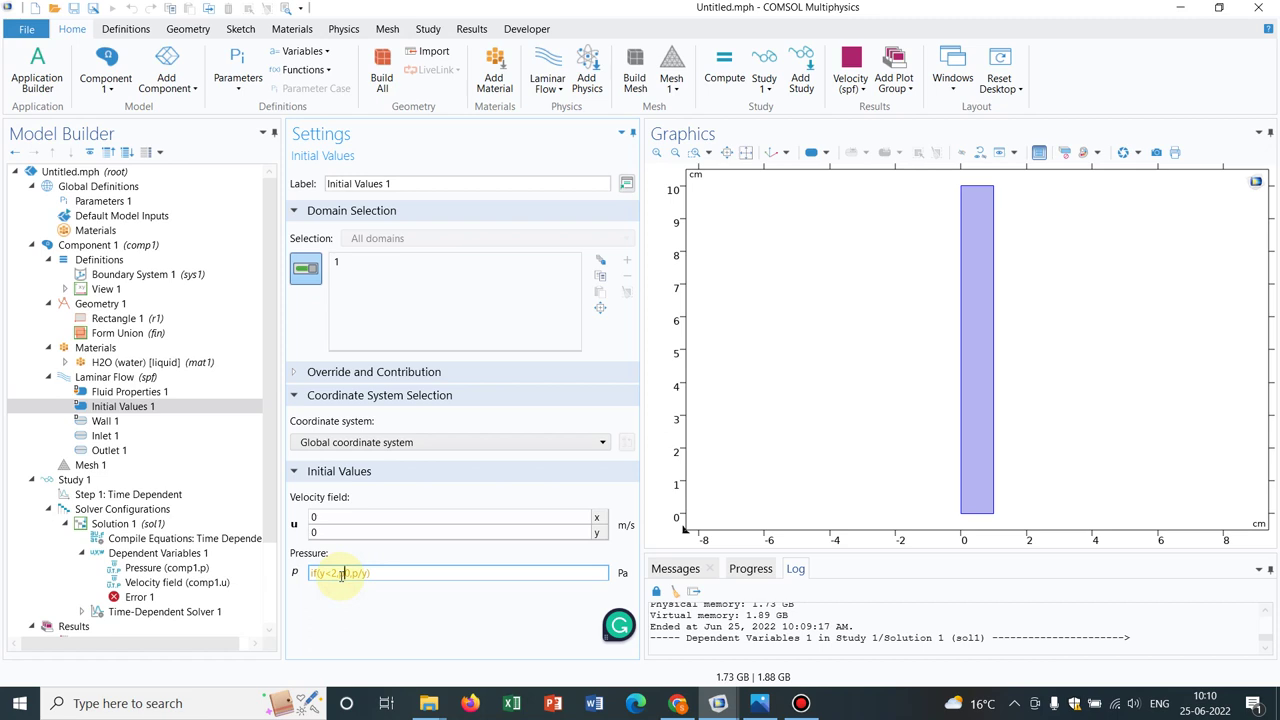
{"action": "key", "text": "Right"}
{"action": "key", "text": "Right"}
{"action": "key", "text": "Right"}
{"action": "key", "text": "Right"}
{"action": "key", "text": "Right"}
{"action": "key", "text": "Right"}
{"action": "key", "text": "Right"}
{"action": "left_click", "coordinate": [147, 203]}
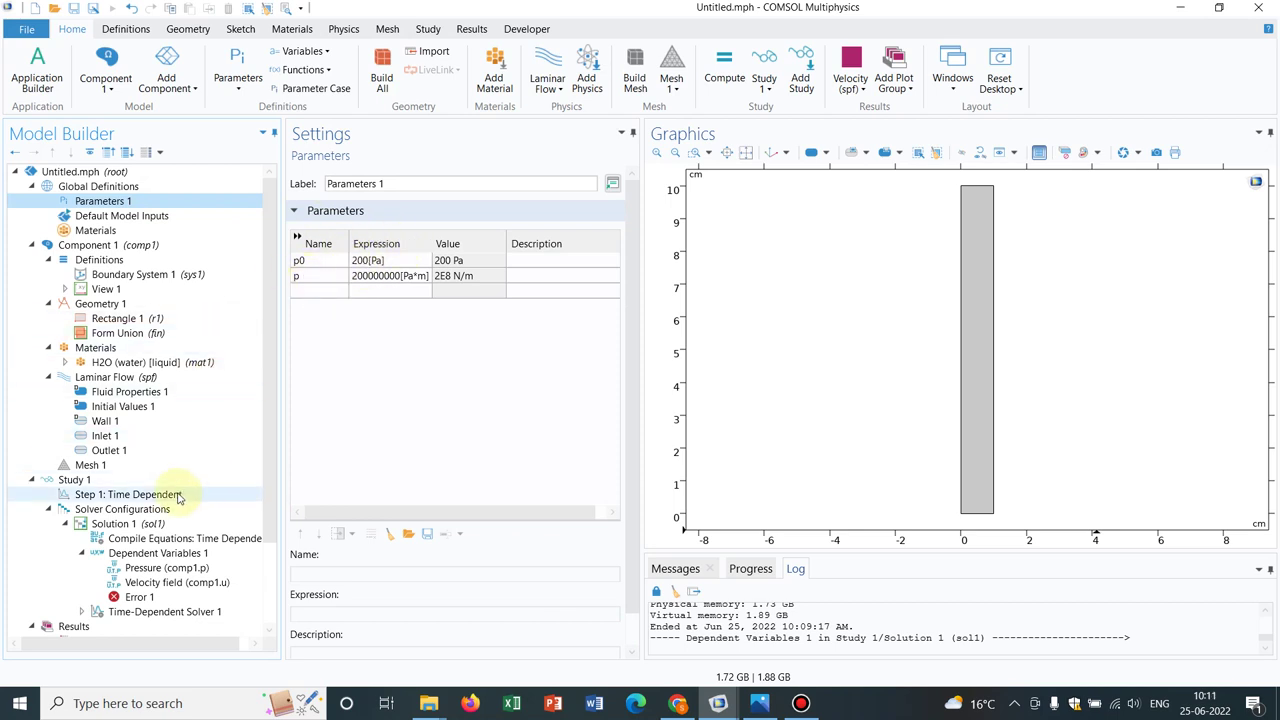
- Edit the if(y<2,p0,p/y) initial pressure expression in Initial Values to resolve the unit warning
{"action": "left_click", "coordinate": [157, 407]}
{"action": "left_click", "coordinate": [343, 572]}
{"action": "type", "text": "if(y<2,p0,p/y)"}
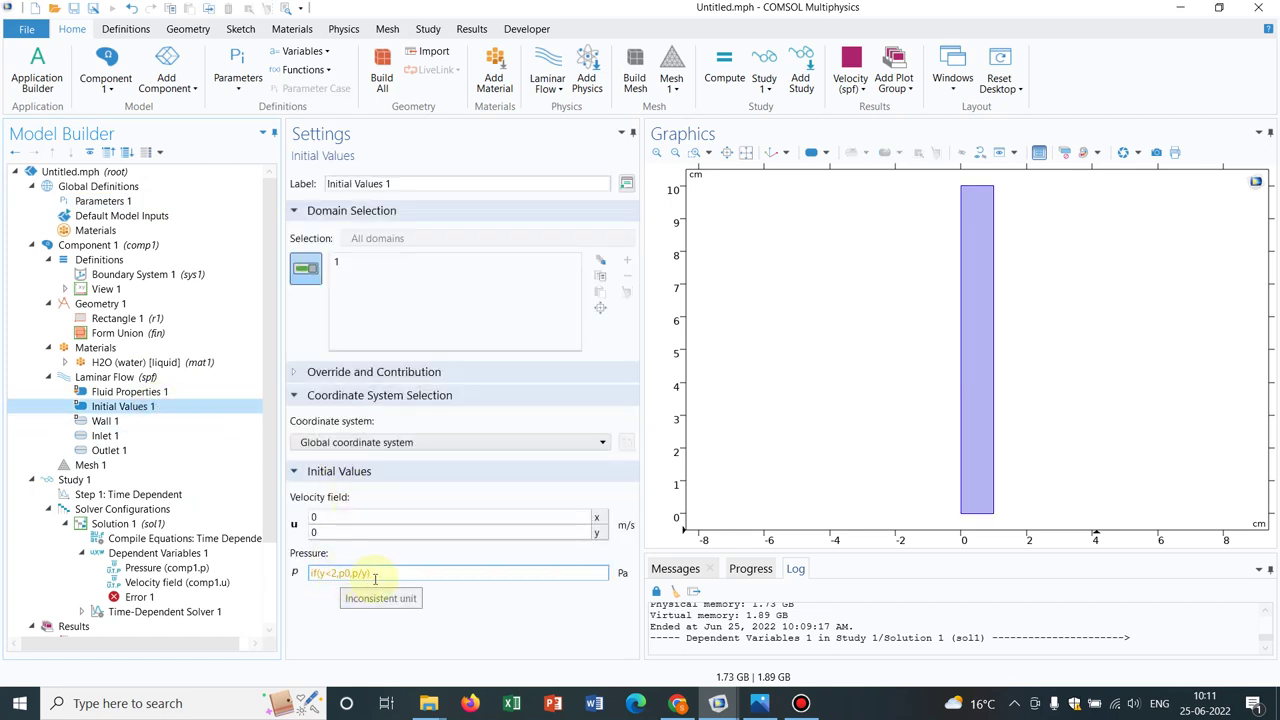
{"action": "left_click", "coordinate": [316, 576]}
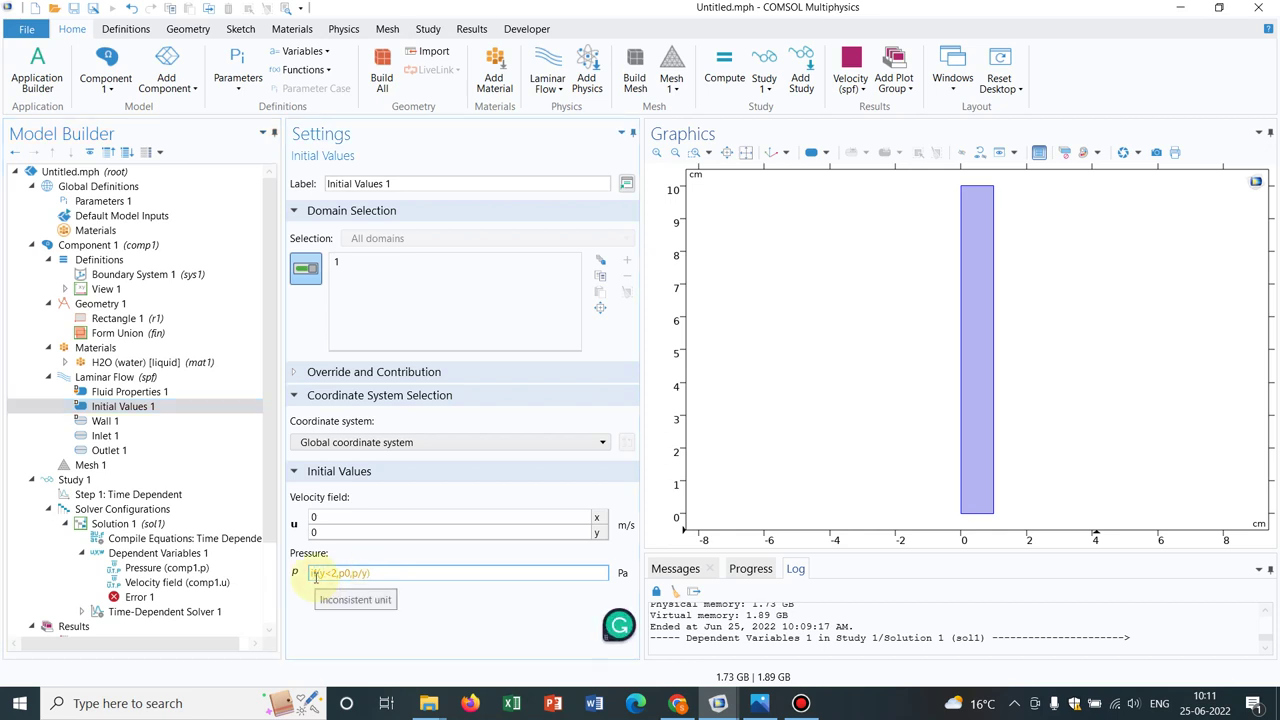
{"action": "left_click", "coordinate": [337, 573]}
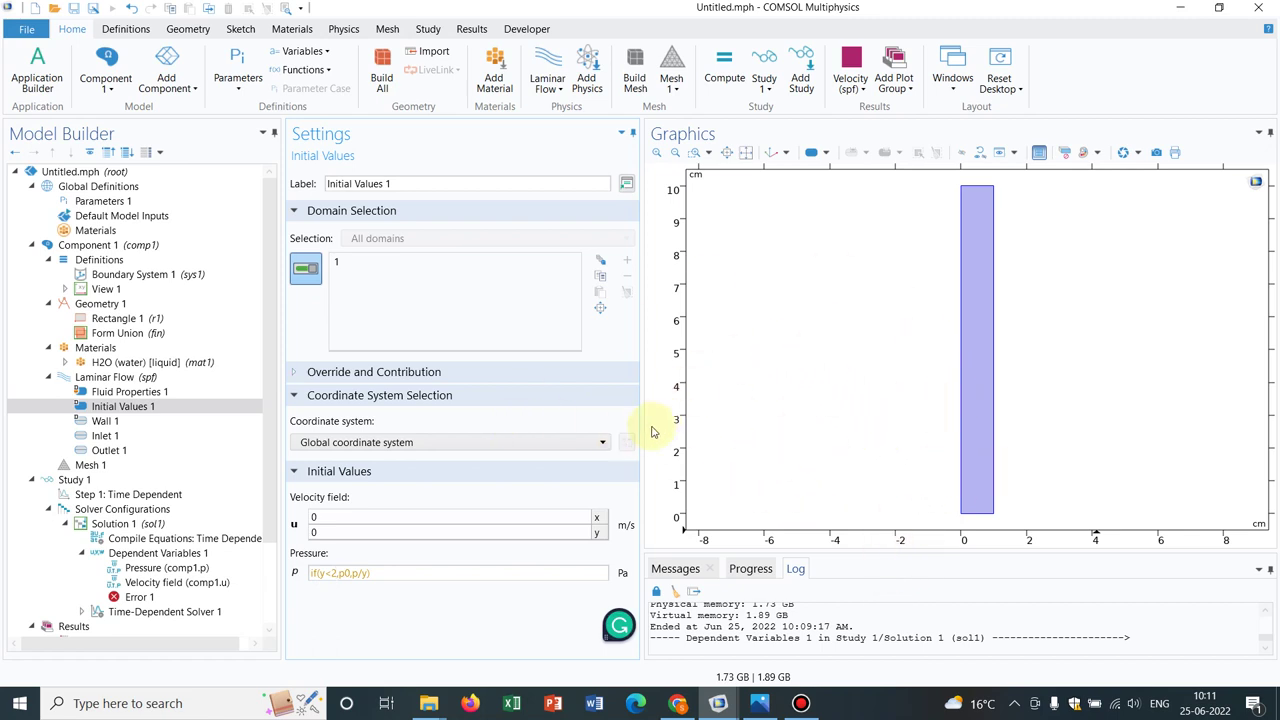
{"action": "left_click", "coordinate": [350, 578]}
{"action": "mouse_move", "coordinate": [351, 573]}
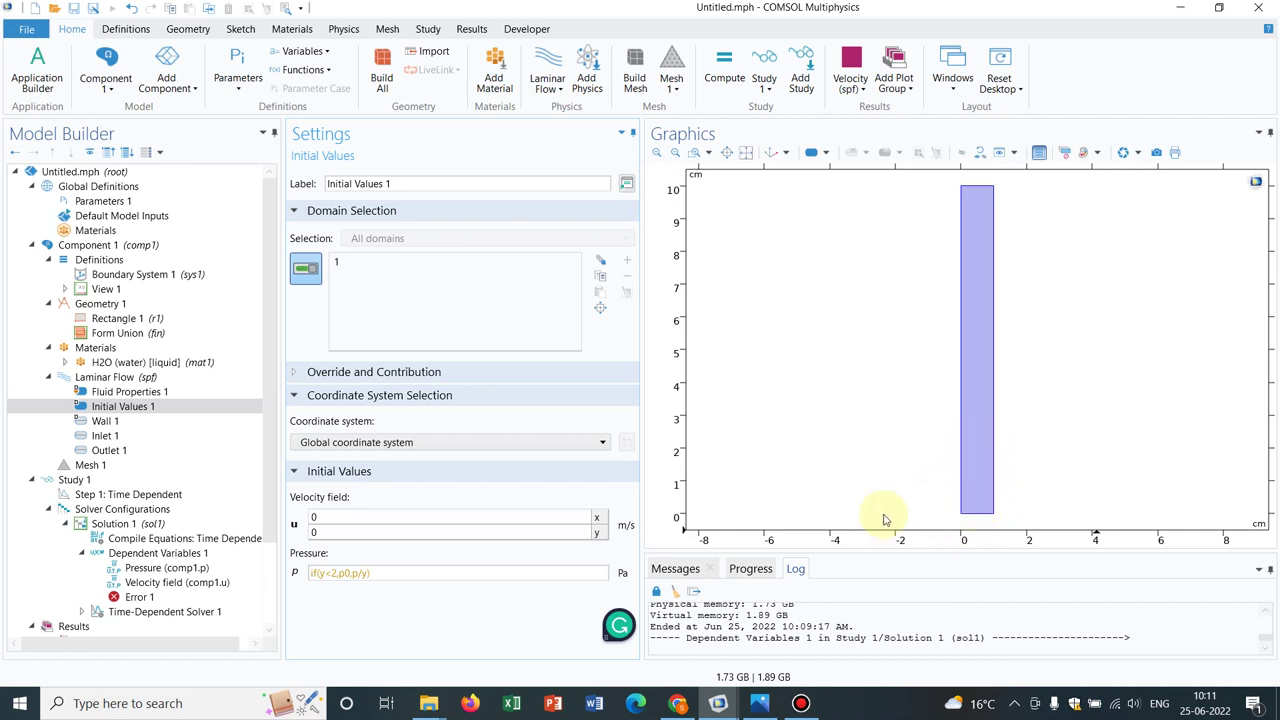
{"action": "left_click", "coordinate": [366, 574]}
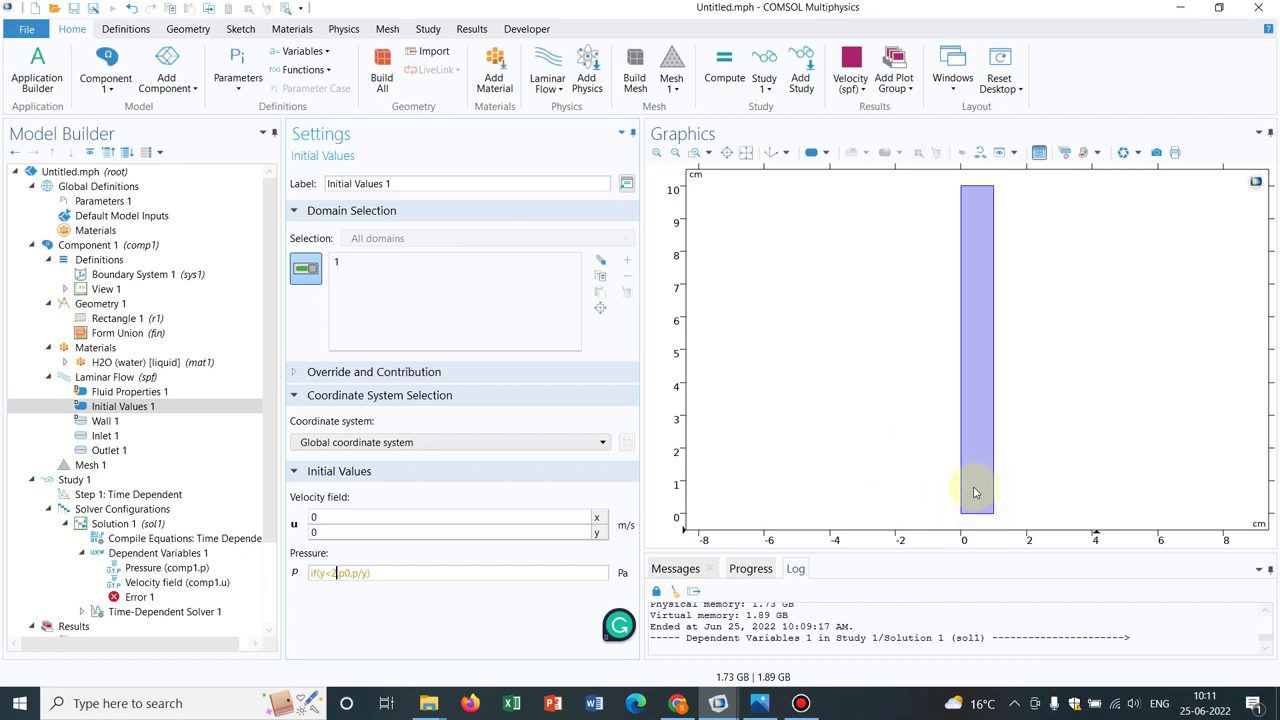
{"action": "left_click", "coordinate": [323, 572]}
- Insert the missing comma into the if(y<2,p0,p/y) pressure expression
{"action": "left_click", "coordinate": [334, 572]}
{"action": "type", "text": ","}
{"action": "left_click", "coordinate": [401, 573]}
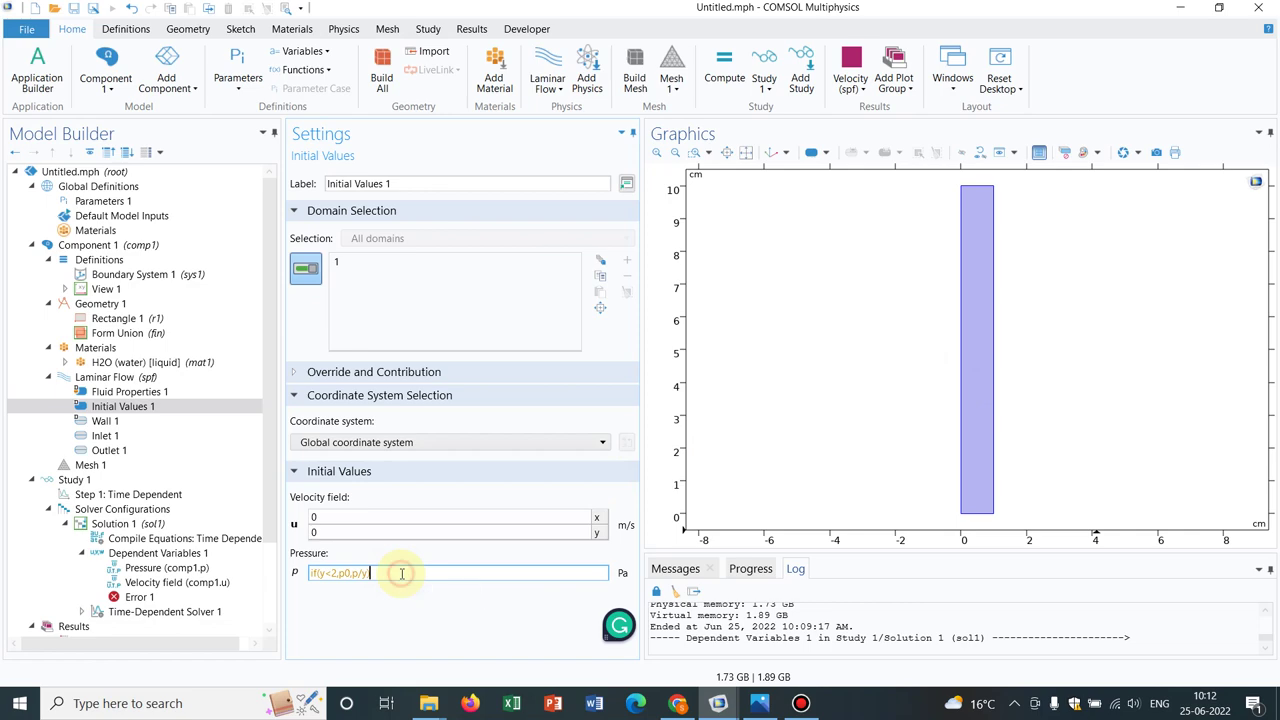
- Compute the Time Dependent study to 1 s and watch the solver converge
{"action": "left_click", "coordinate": [170, 493]}
{"action": "left_click", "coordinate": [328, 172]}
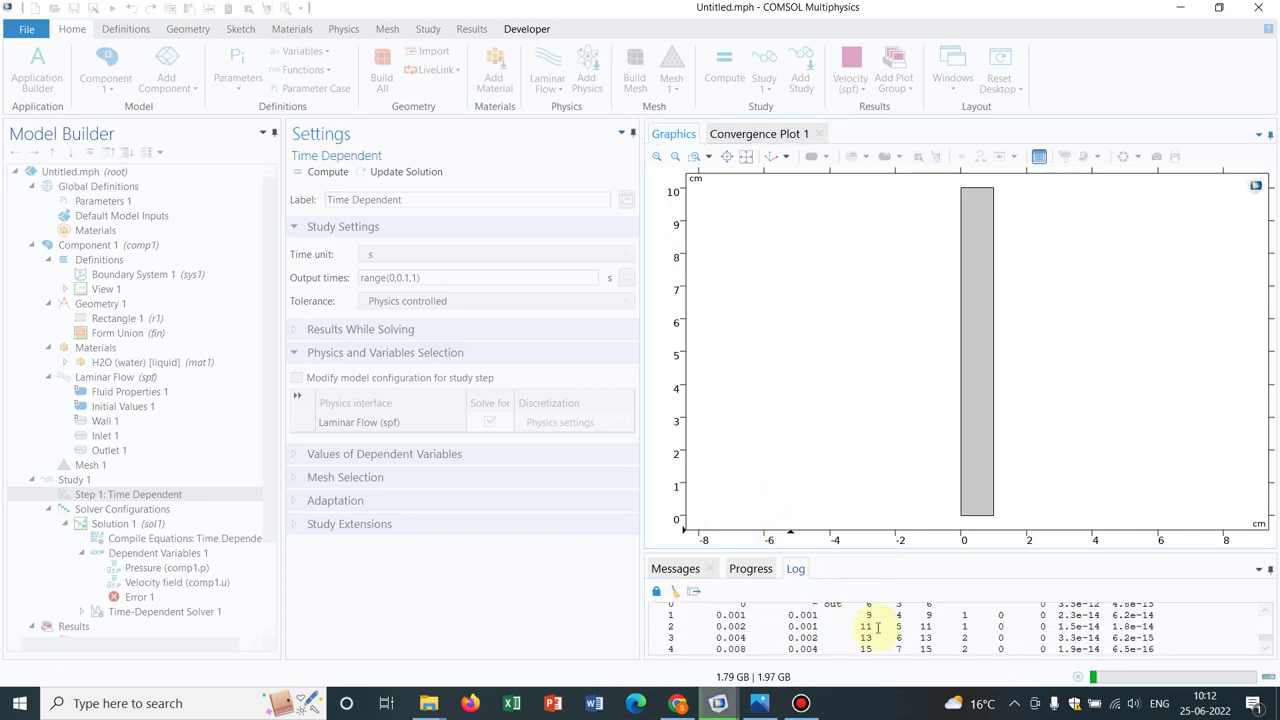
{"action": "left_click", "coordinate": [770, 140]}
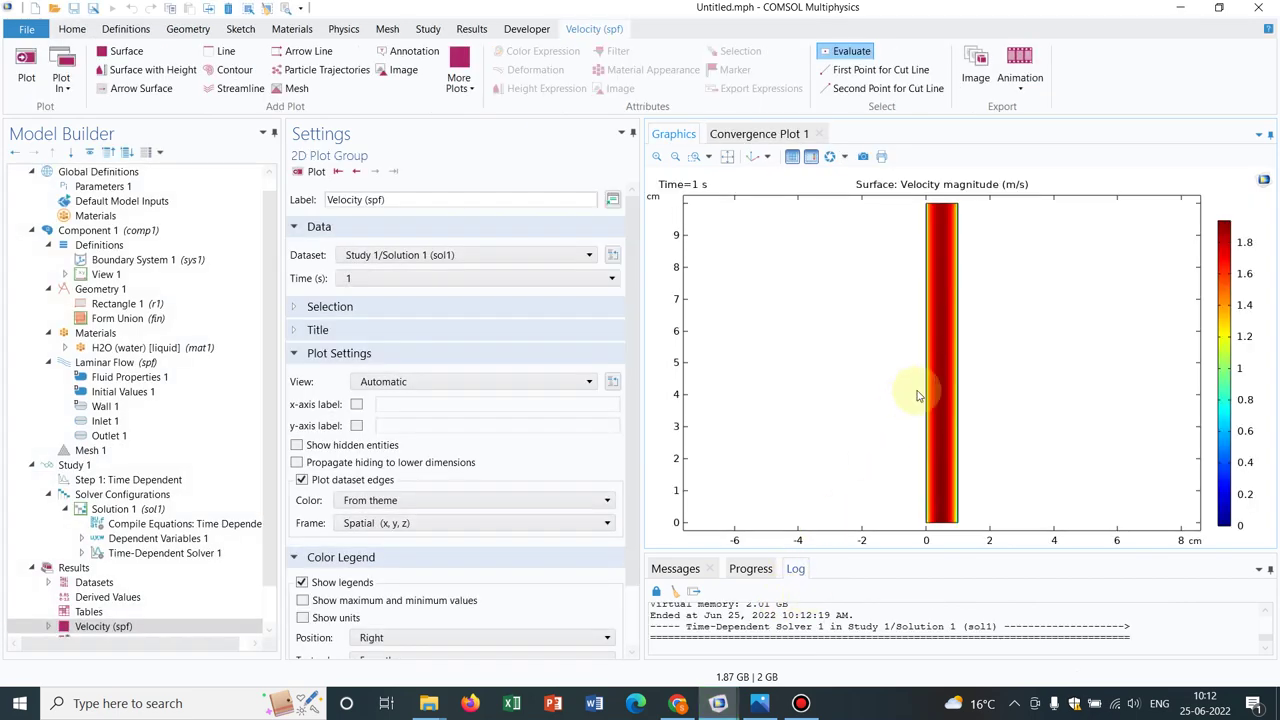
- Zoom the velocity plot into the channel between about 5 and 7.5 cm height
{"action": "left_click", "coordinate": [697, 156]}
{"action": "left_click_drag", "start_coordinate": [899, 280], "coordinate": [1035, 370]}
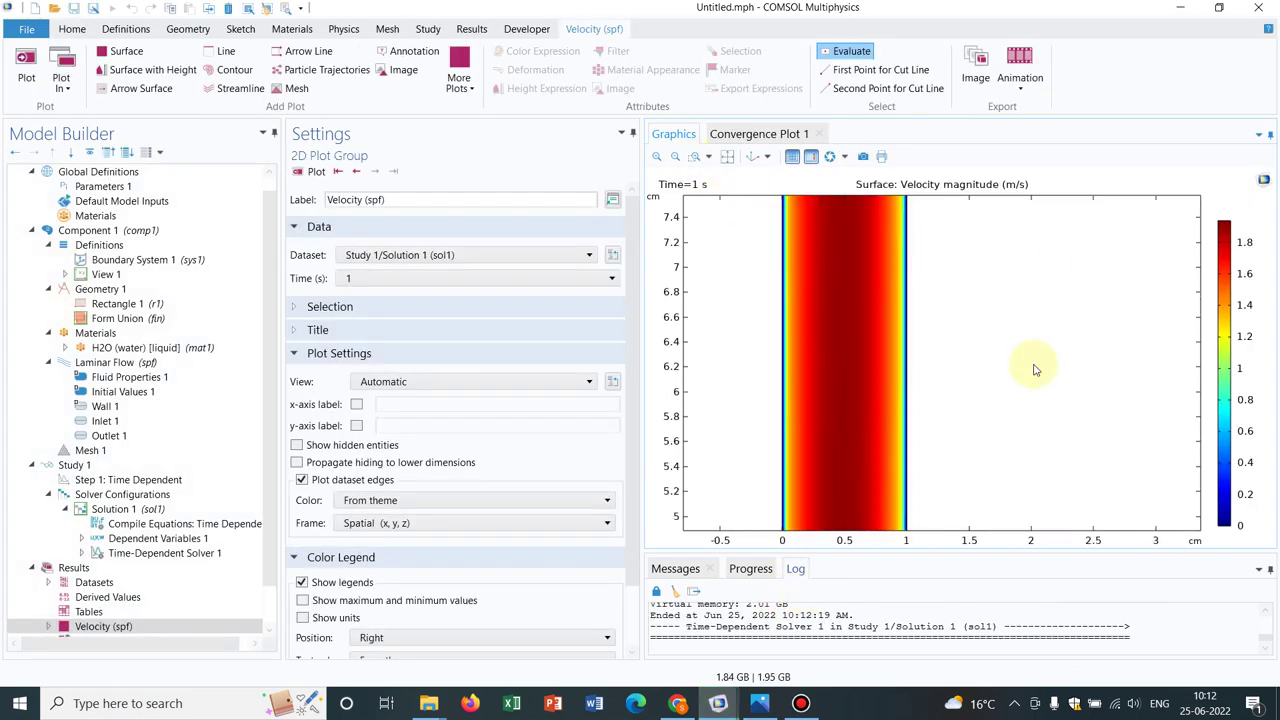